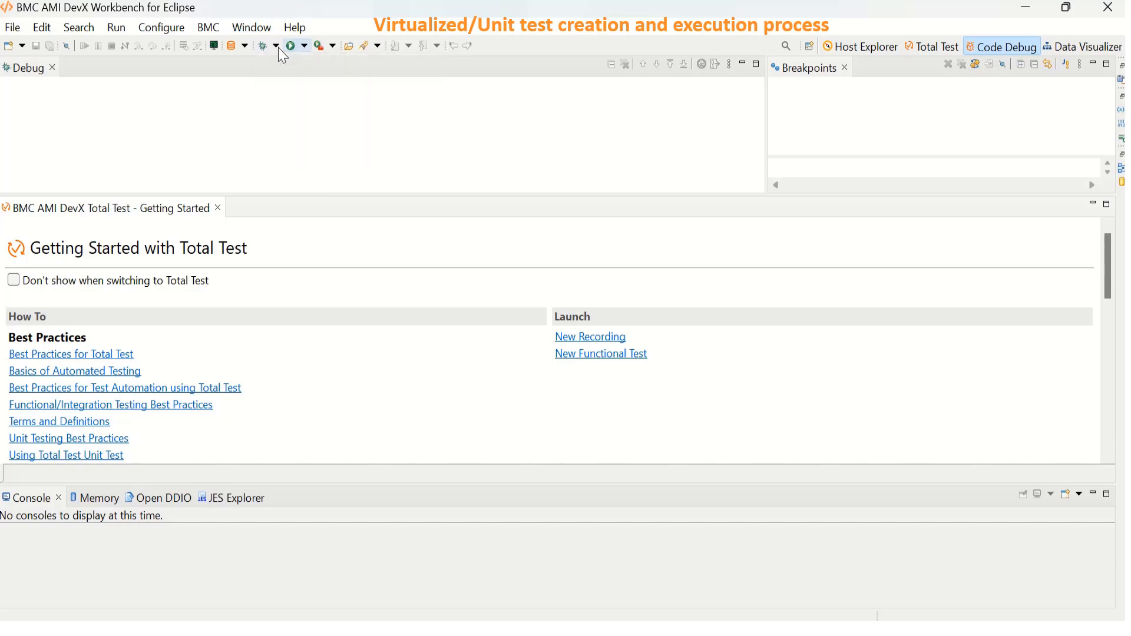
Step: Launch the recent CWKTCOBX debug session and log in to CW13 with your user ID and password
click(278, 47)
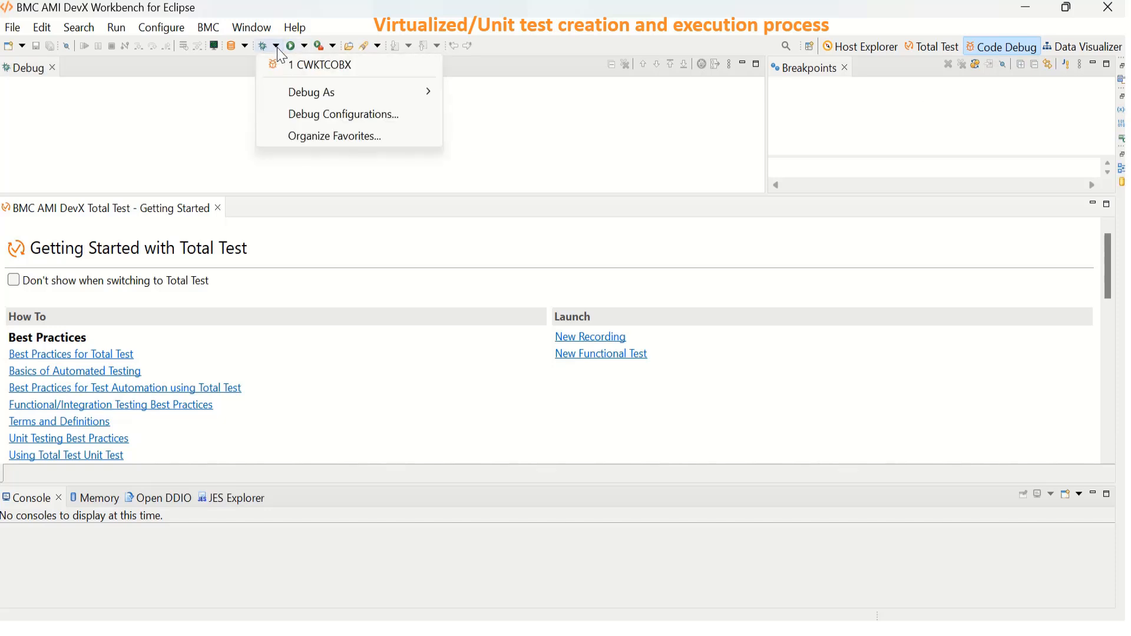
click(311, 66)
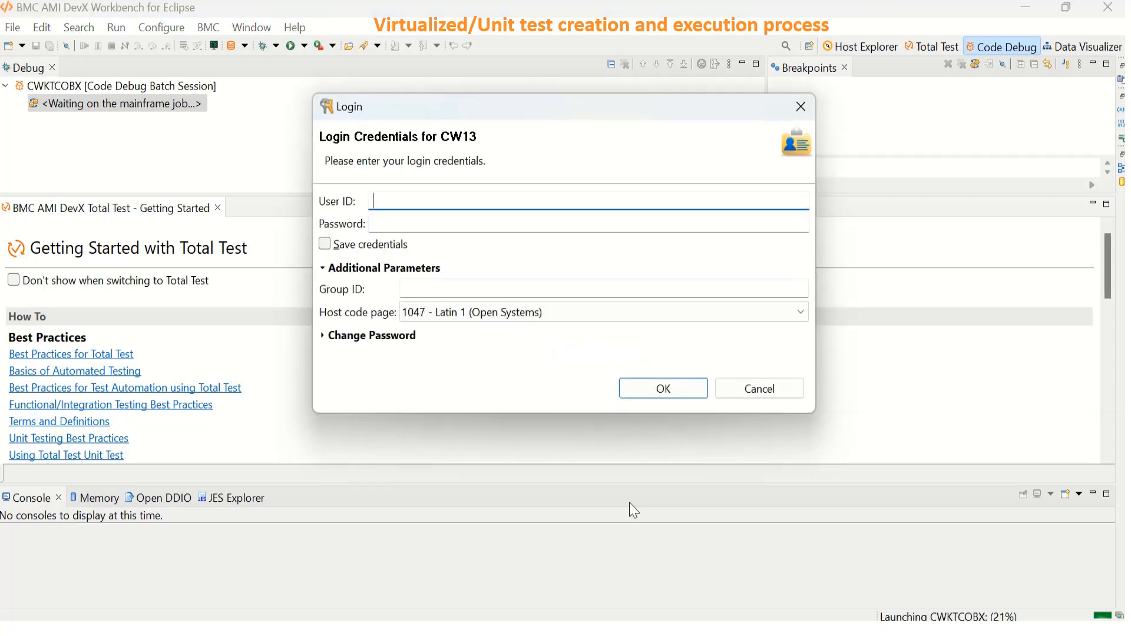
text(pinnxh0)
key(Tab)
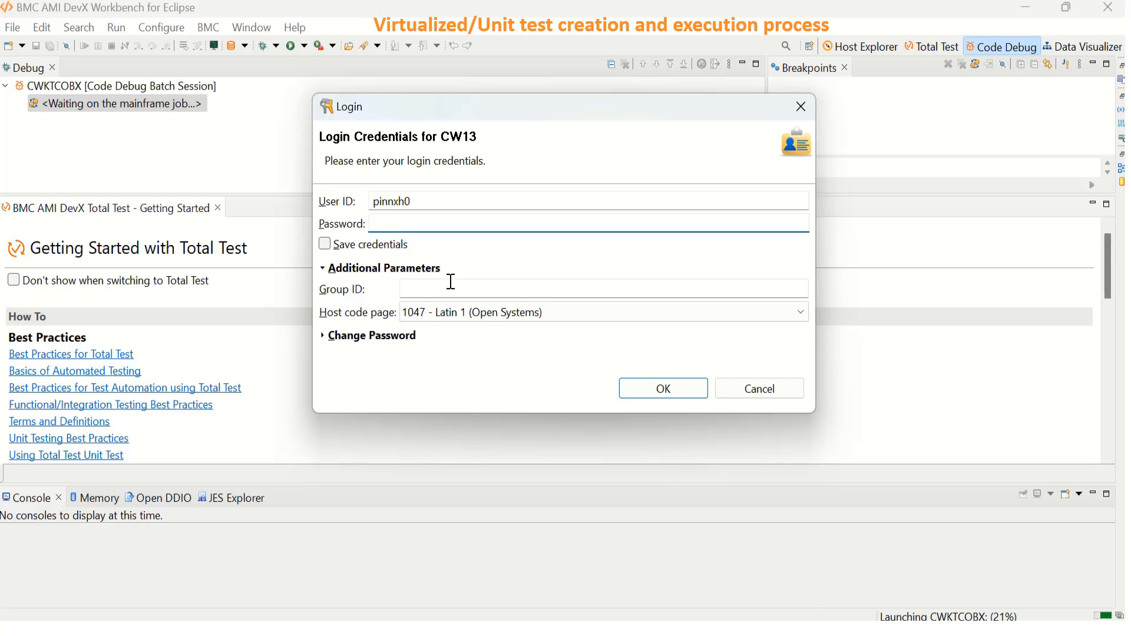
text(*******)
key(Return)
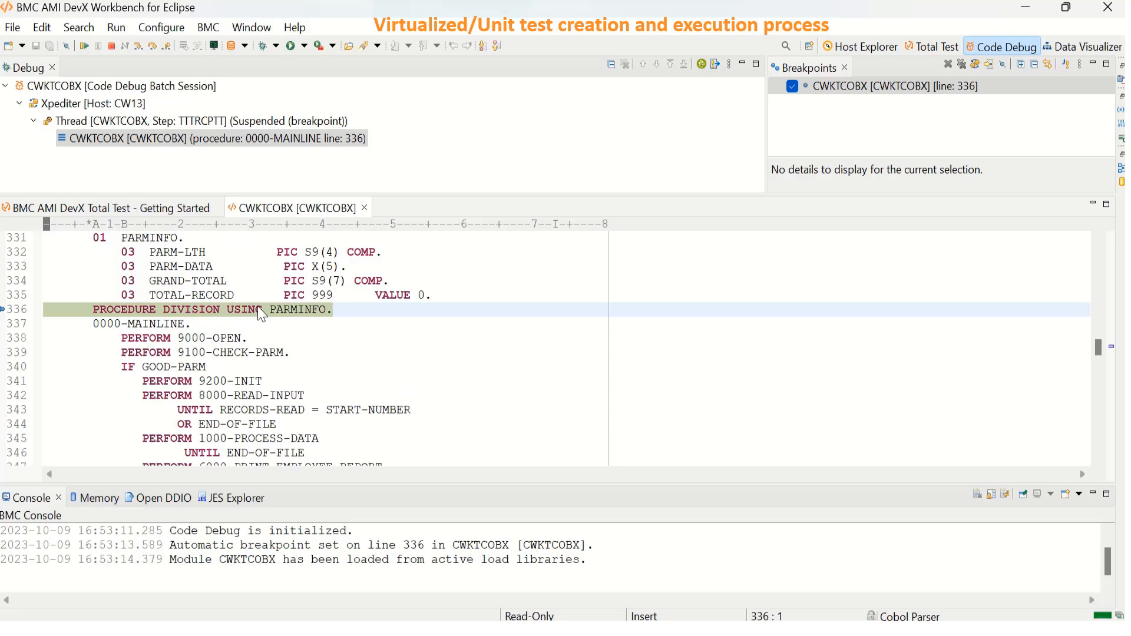
Step: Start recording a test case from line 336 into a new 'Virtualized Test - CWKTCOBX' project
right_click(251, 315)
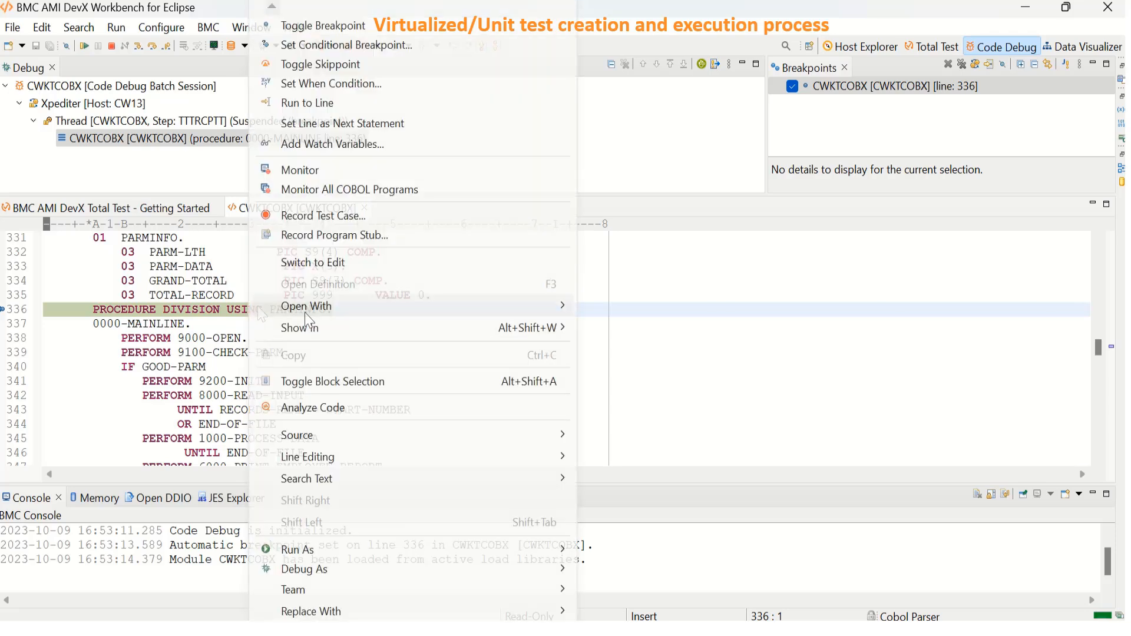
click(350, 218)
click(805, 345)
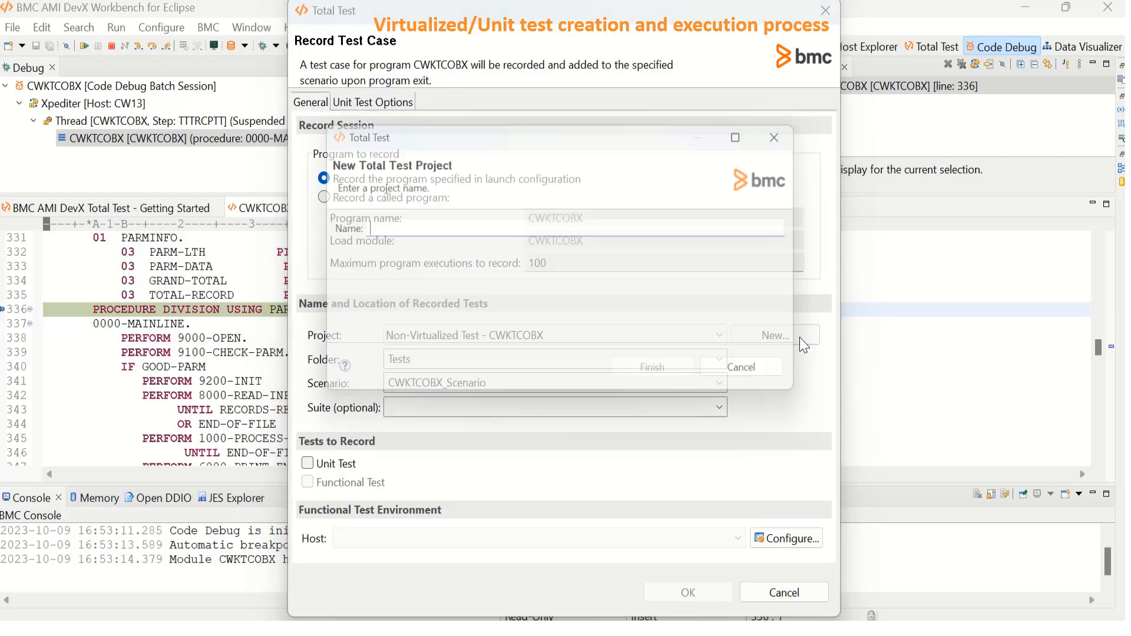
text(Vir)
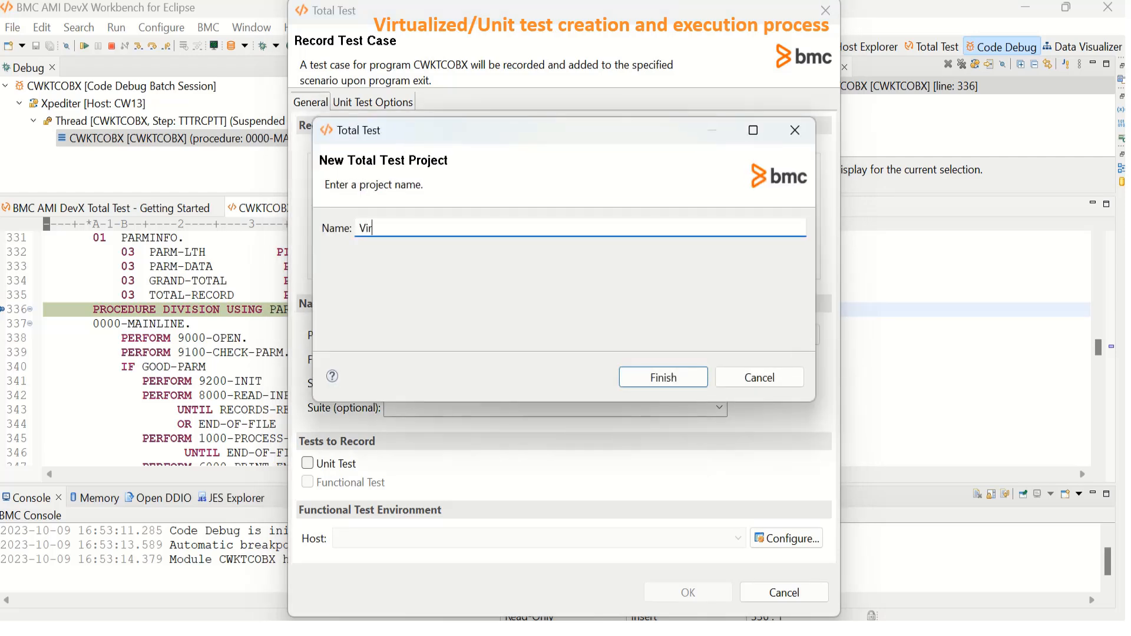
text(tualized Test - CWKTC)
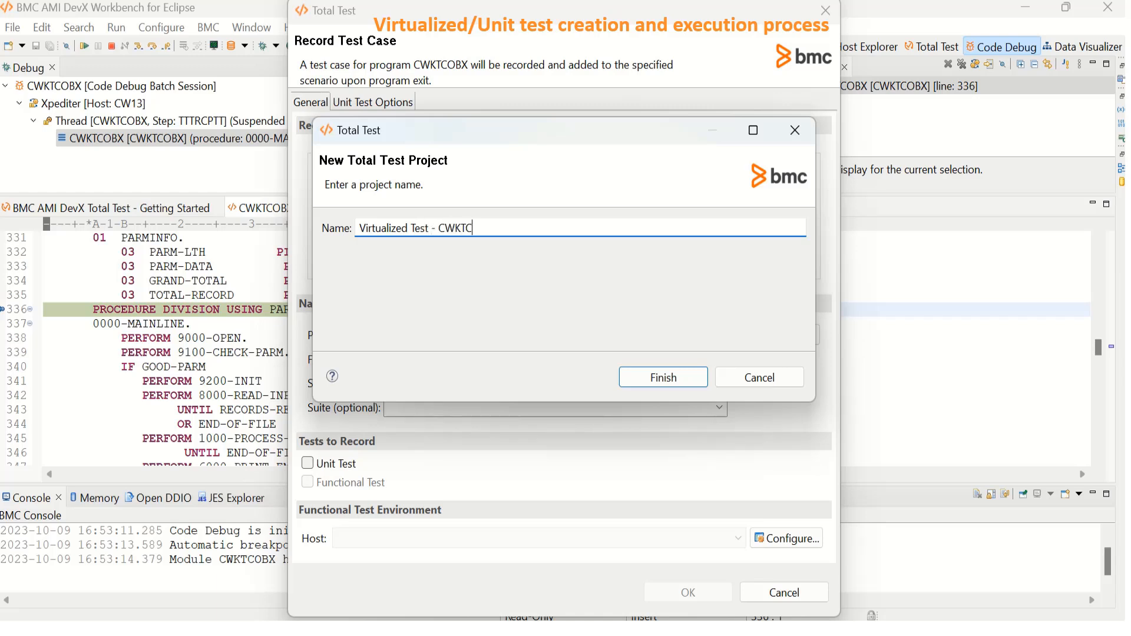
text(OBX)
click(664, 378)
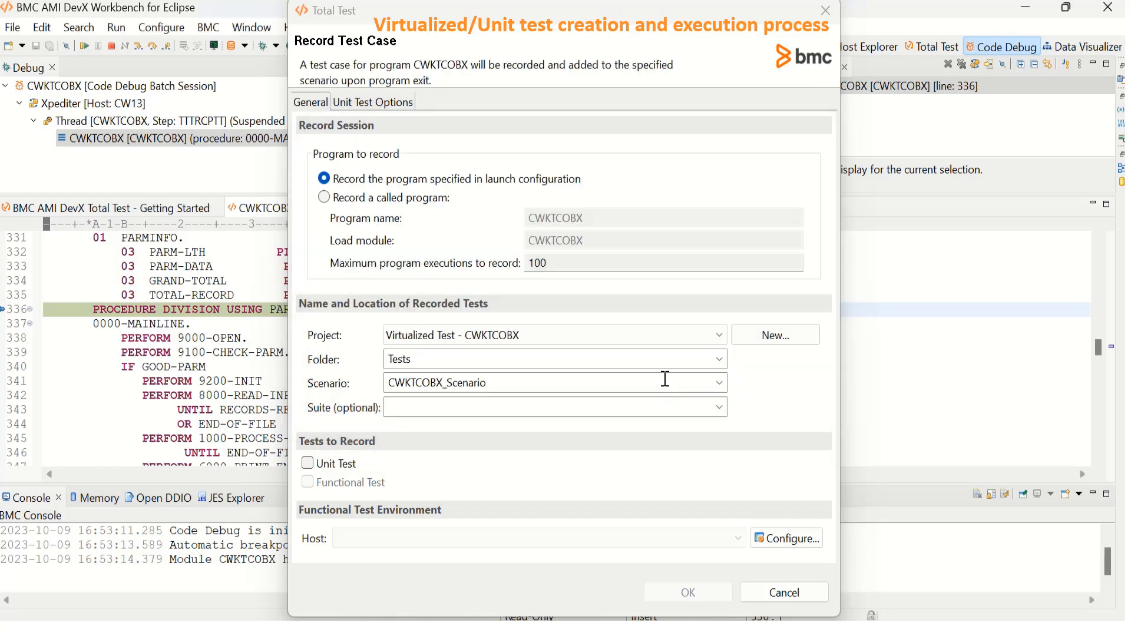
Step: Record it as a unit test and confirm the host login so the recording completes
click(308, 466)
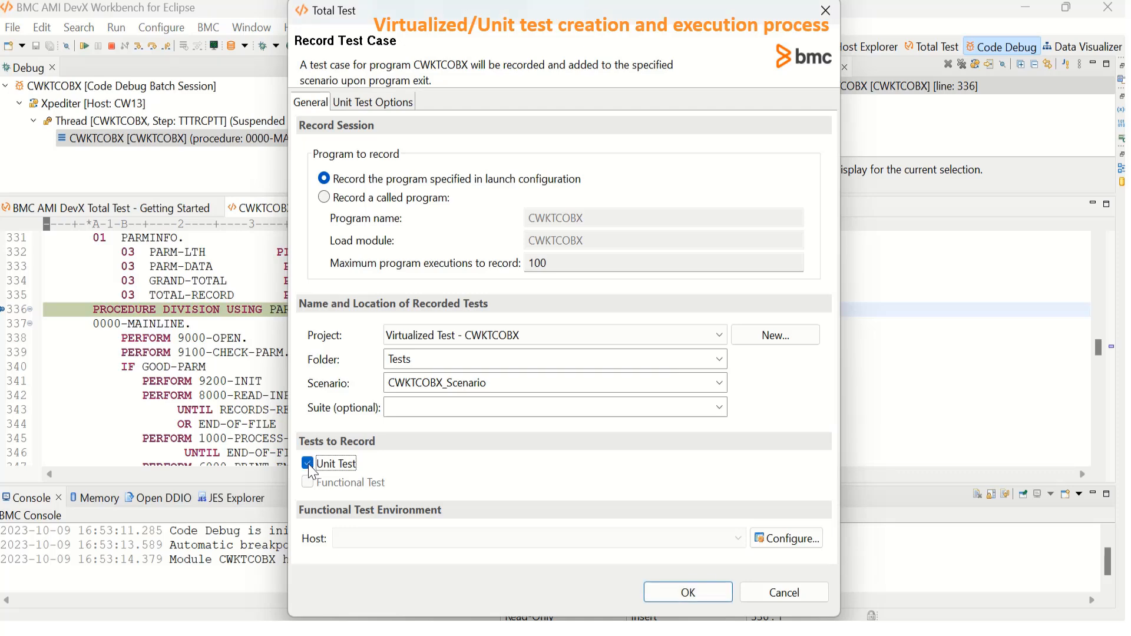
click(696, 590)
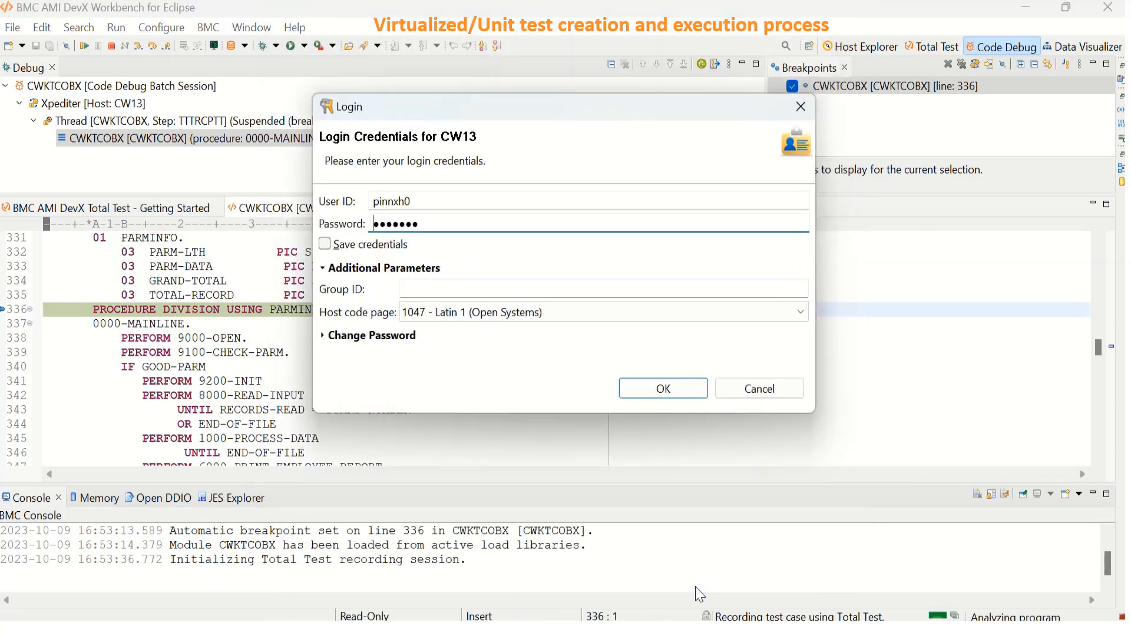
click(666, 397)
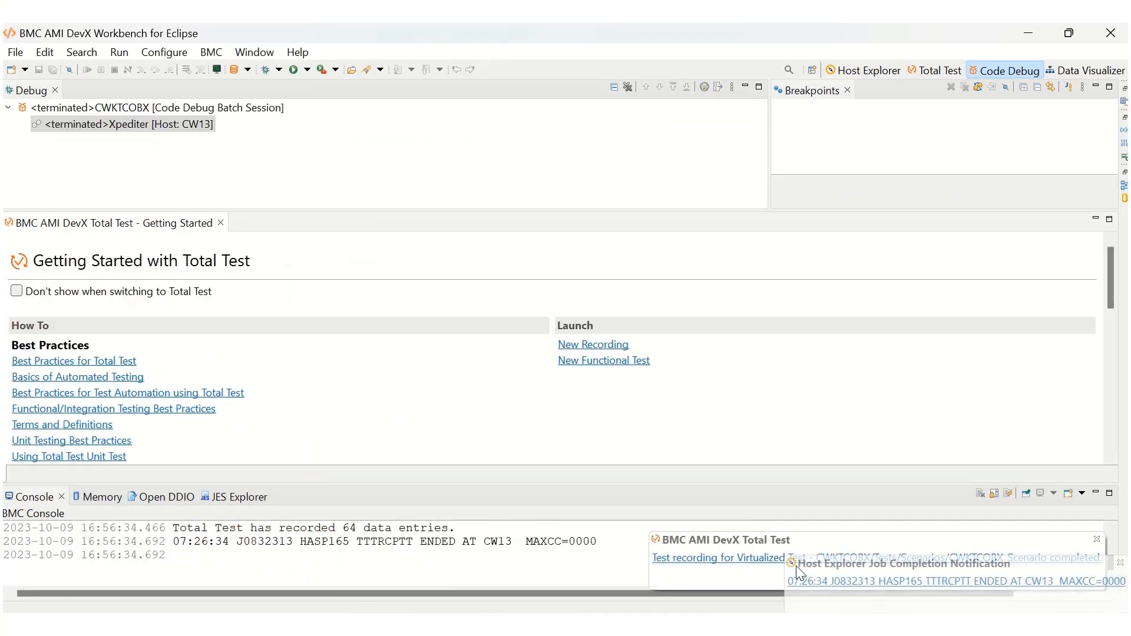
Step: Open the recorded CWKTCOBX_Scenario and run it with host CW13 selected
click(1121, 564)
click(997, 560)
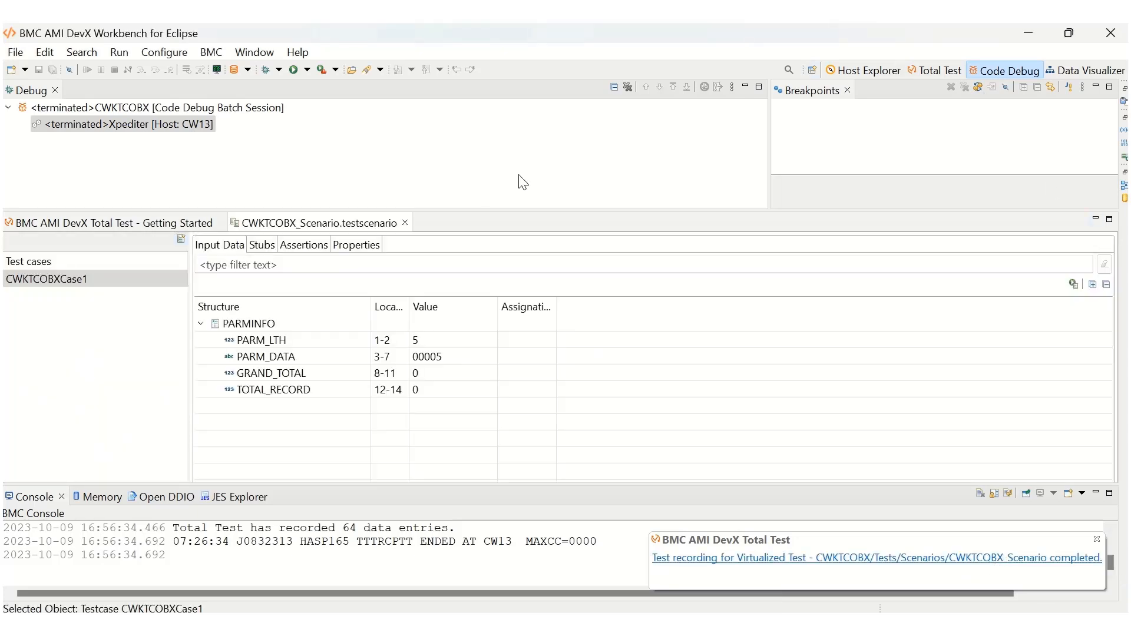
click(1074, 285)
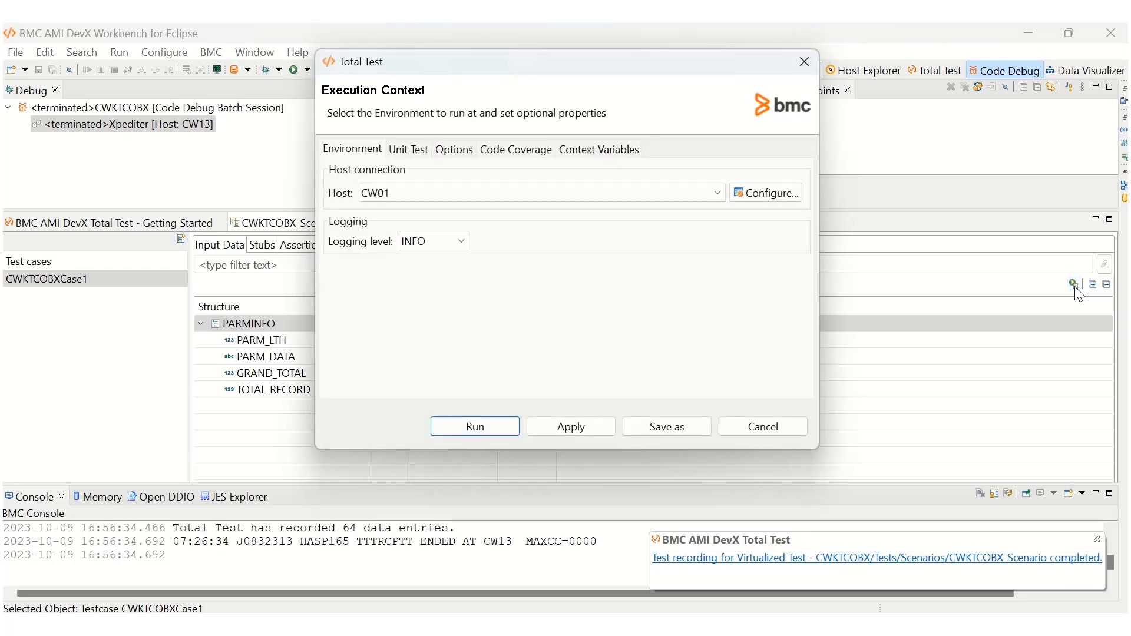
click(372, 192)
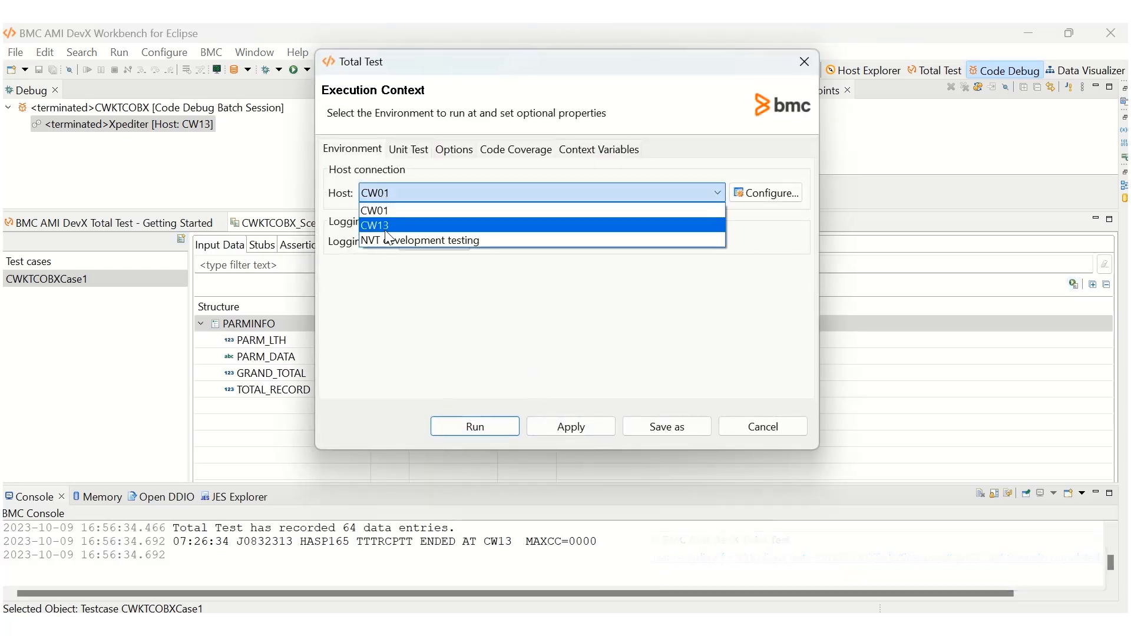
click(390, 225)
click(573, 428)
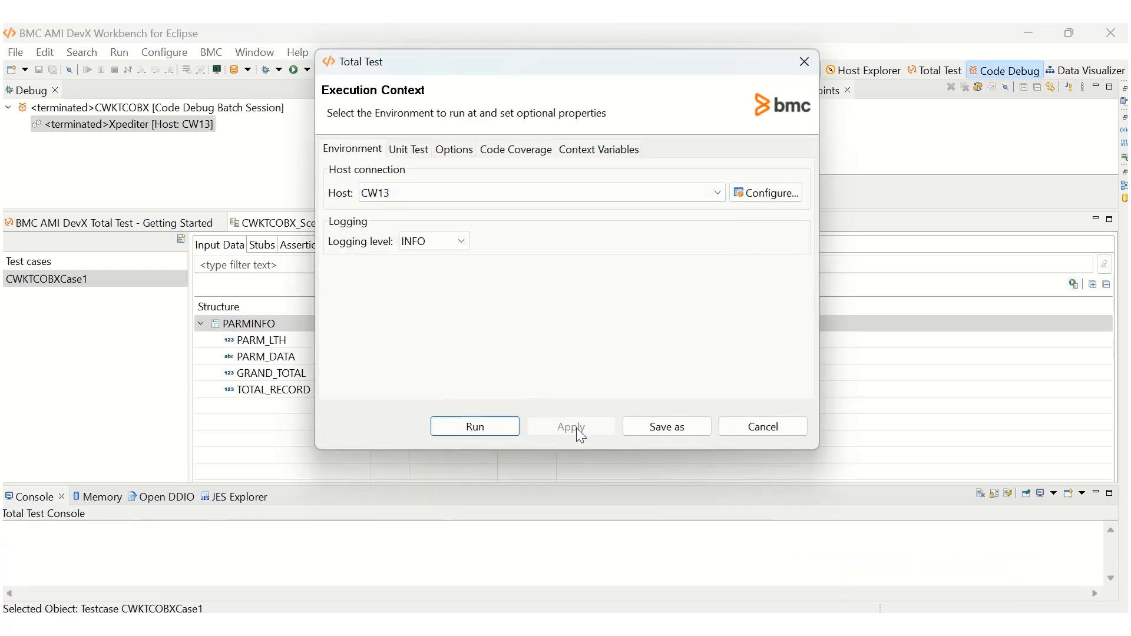
click(472, 430)
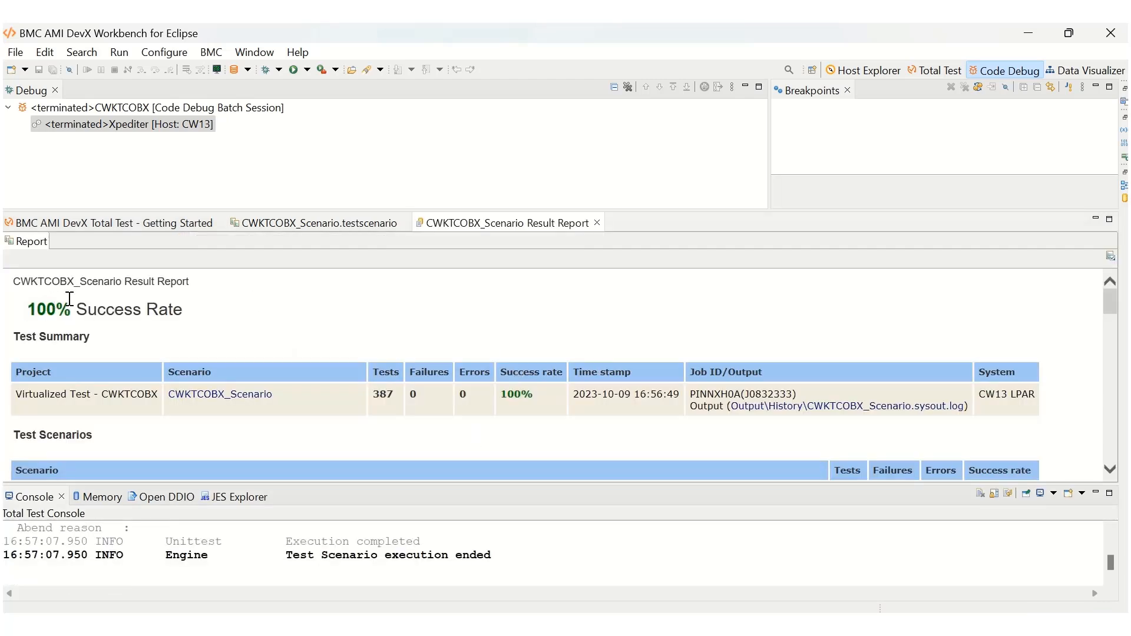
Step: In the scenario's input data, change PARM_LTH to 50 and PARM_DATA to 000050
triple_click(150, 299)
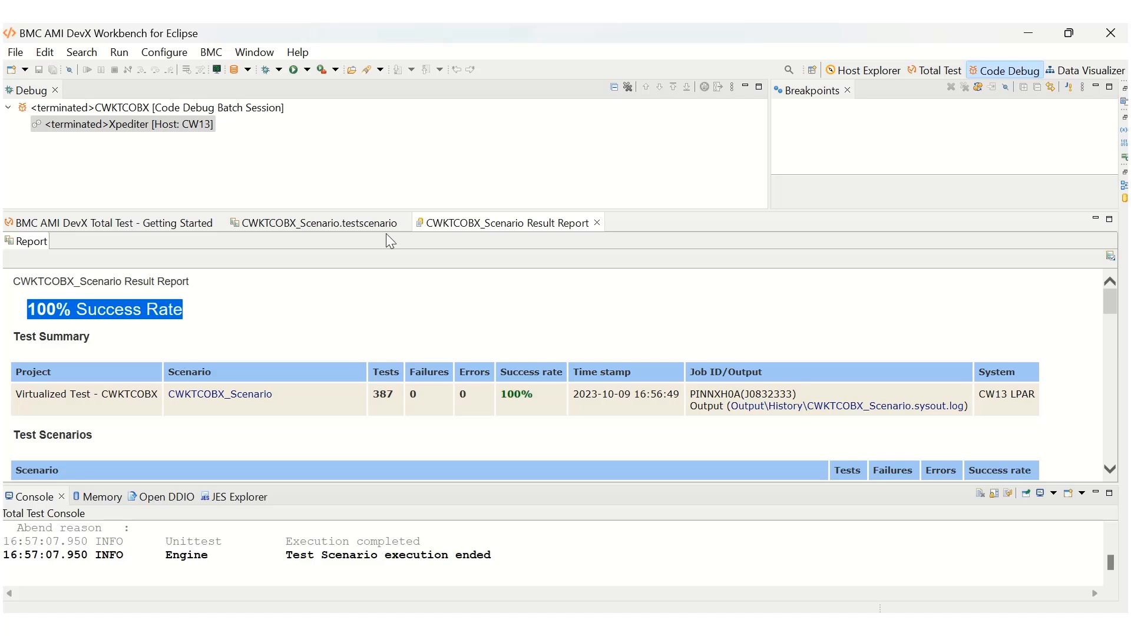
click(311, 227)
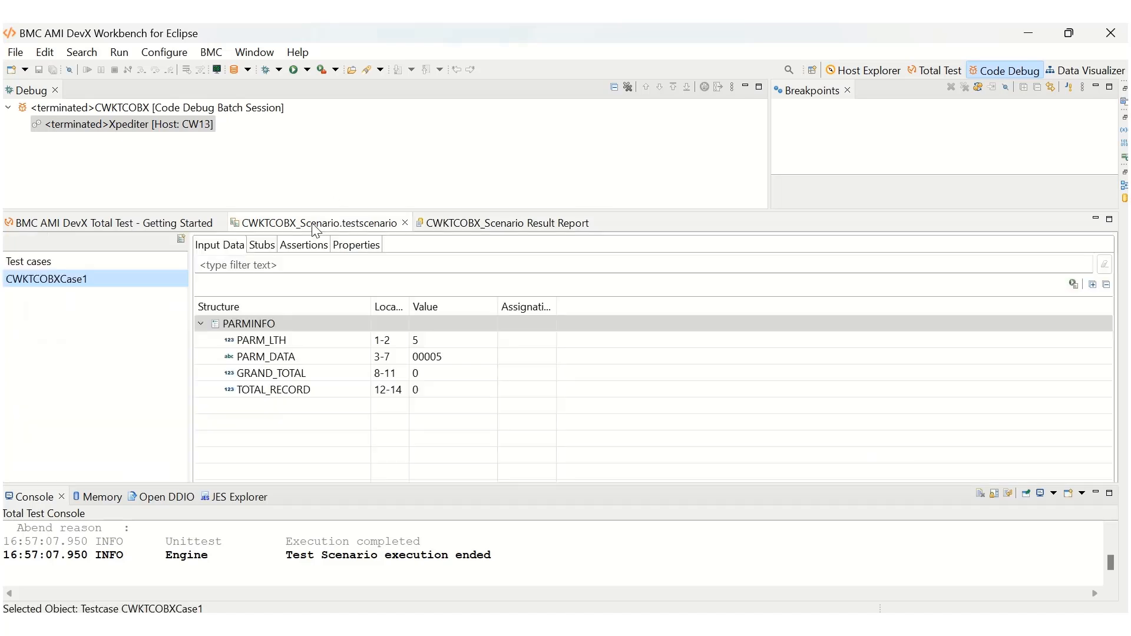
click(427, 342)
click(431, 343)
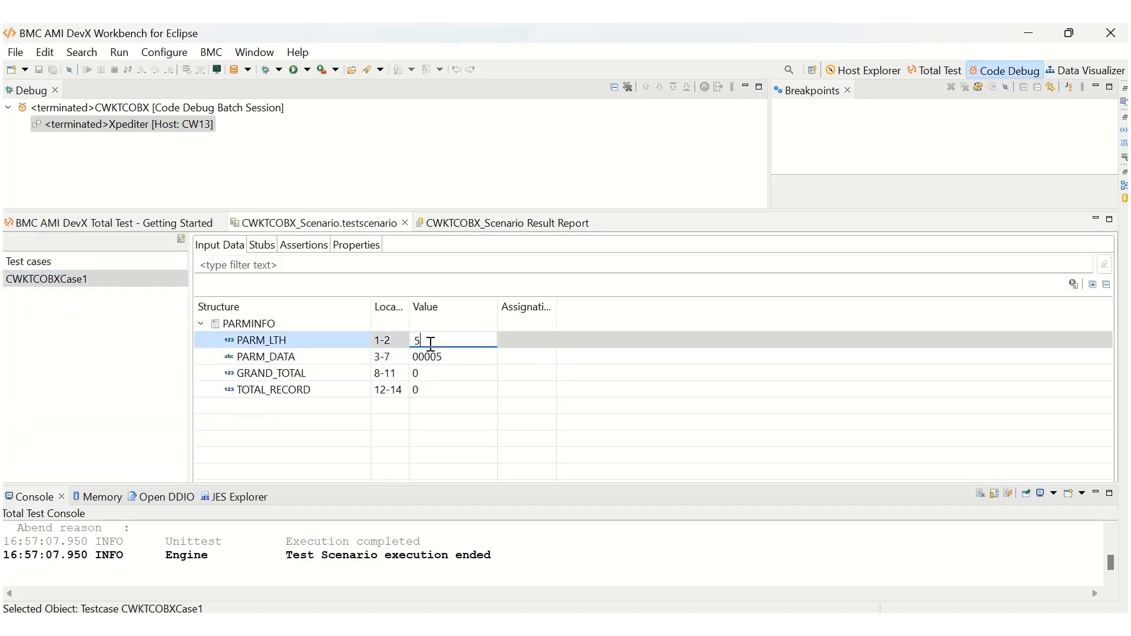
text(0)
click(462, 353)
click(462, 352)
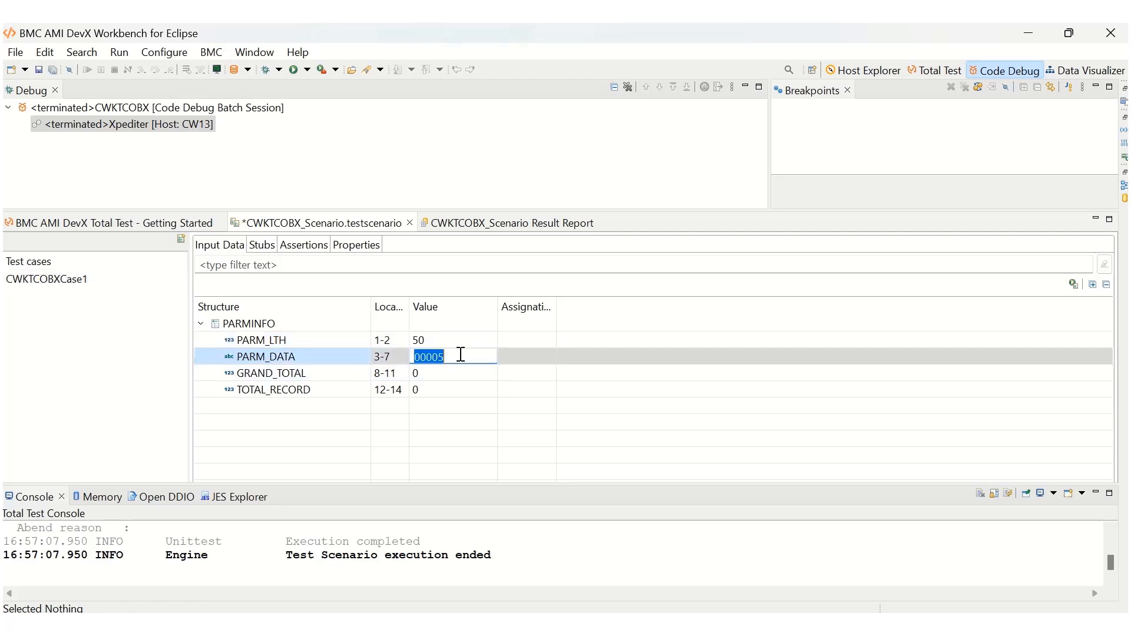
click(459, 357)
text(0)
Step: Set GRAND_TOTAL to 1 and TOTAL_RECORD to 2, save the scenario, and open its run settings
click(436, 374)
click(437, 374)
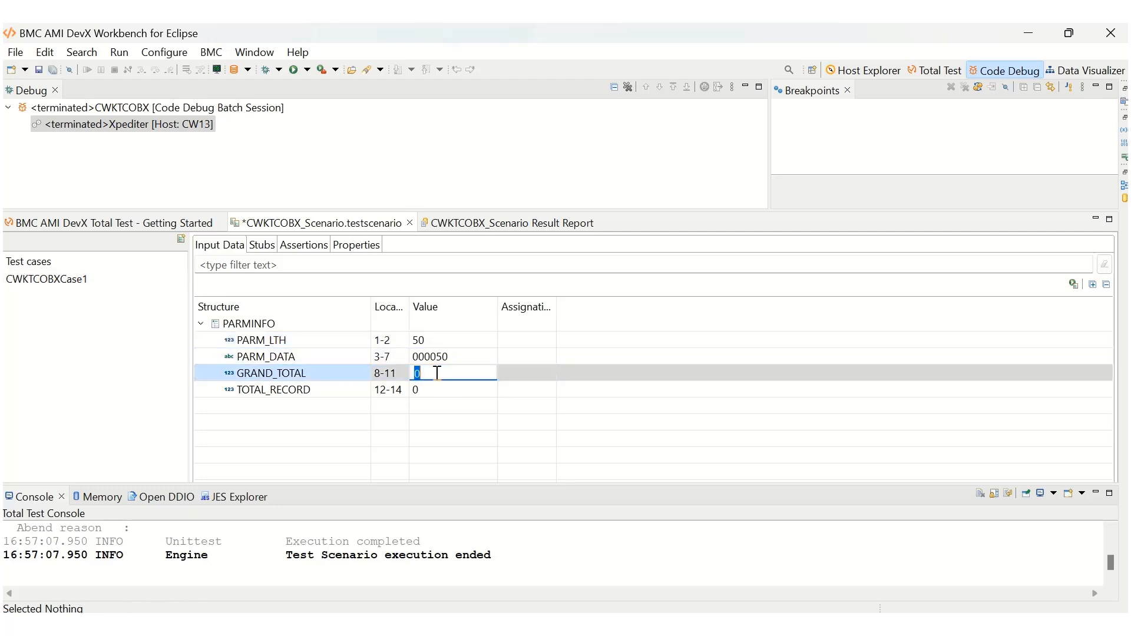
text(1)
click(438, 393)
click(434, 390)
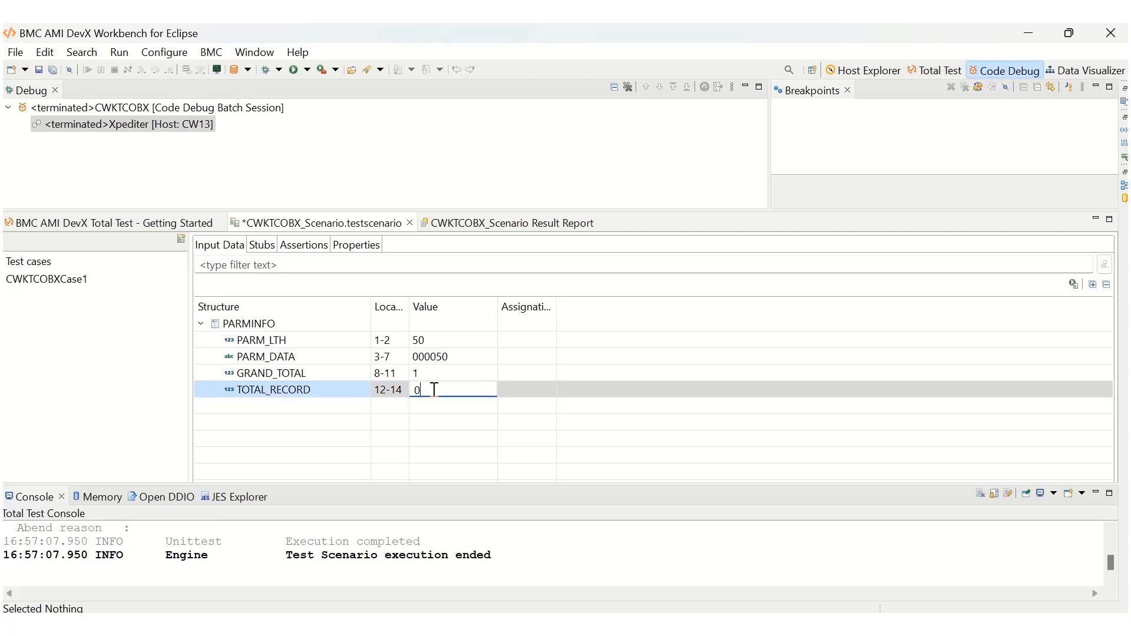
text(2)
click(524, 433)
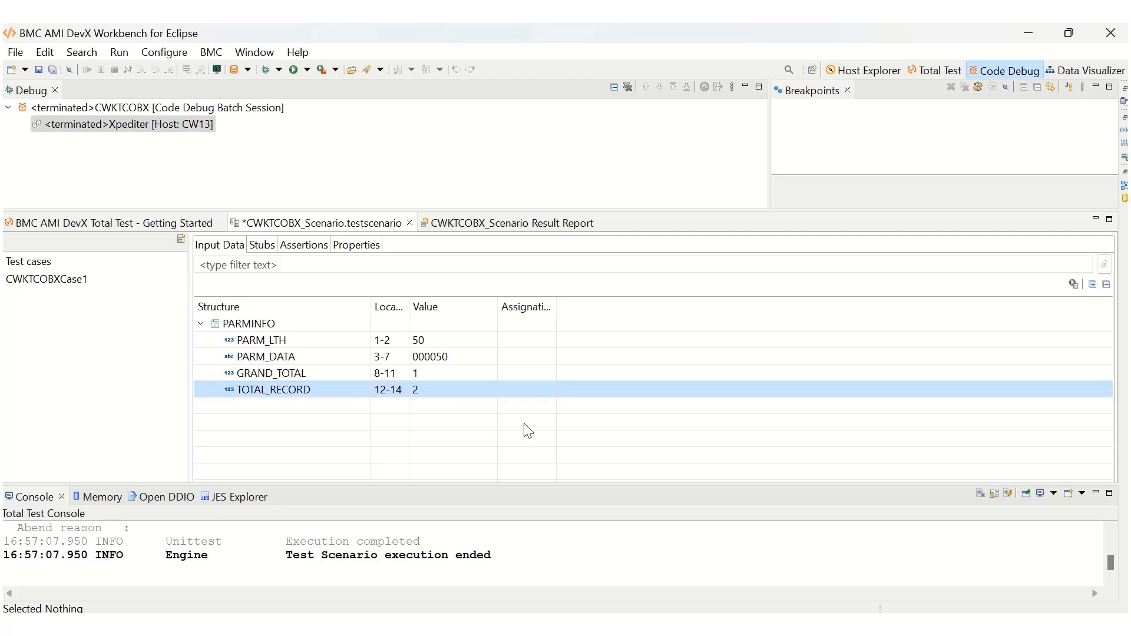
key(ctrl+s)
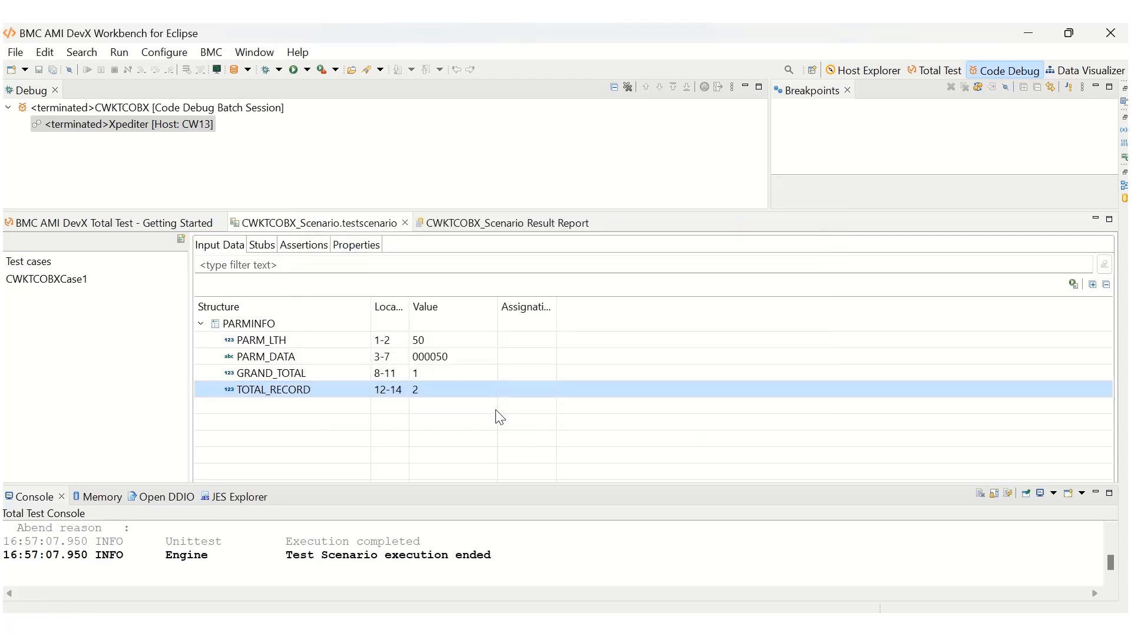
click(1073, 284)
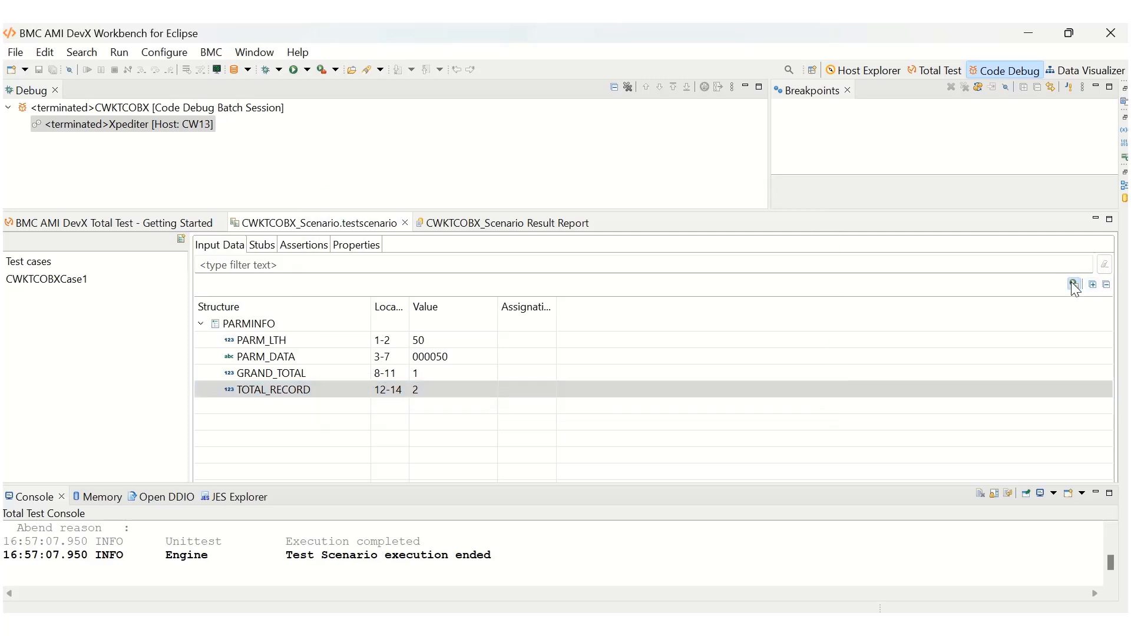
Step: Run the edited scenario and inspect the S0C7 abend failure's expected versus actual details
click(489, 426)
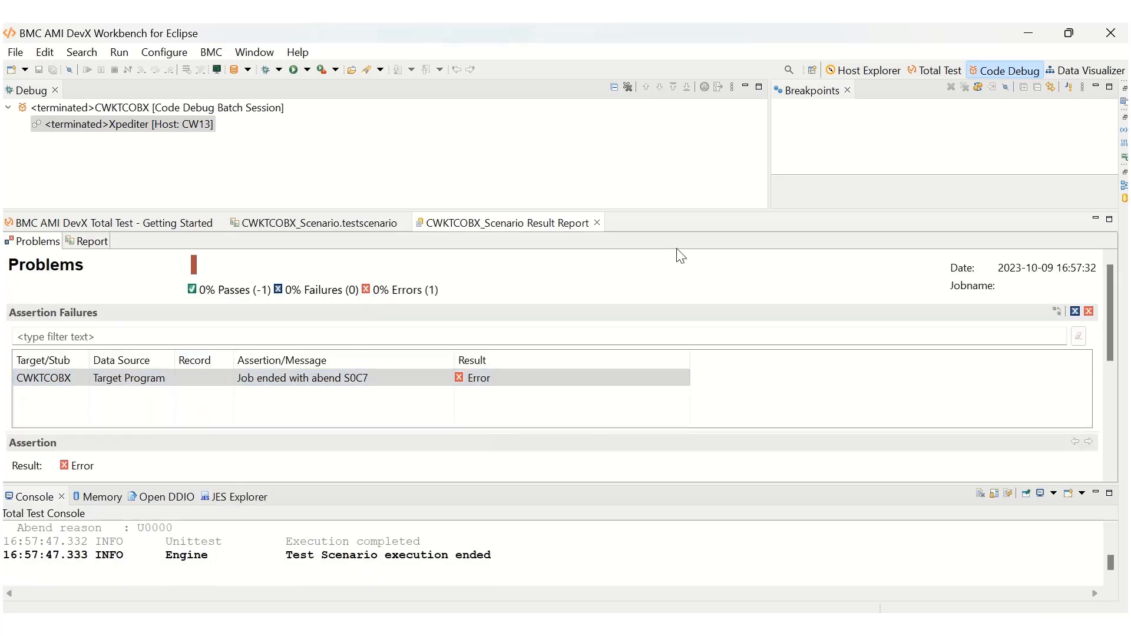
drag(690, 210, 684, 155)
scroll(132, 414, down, 1)
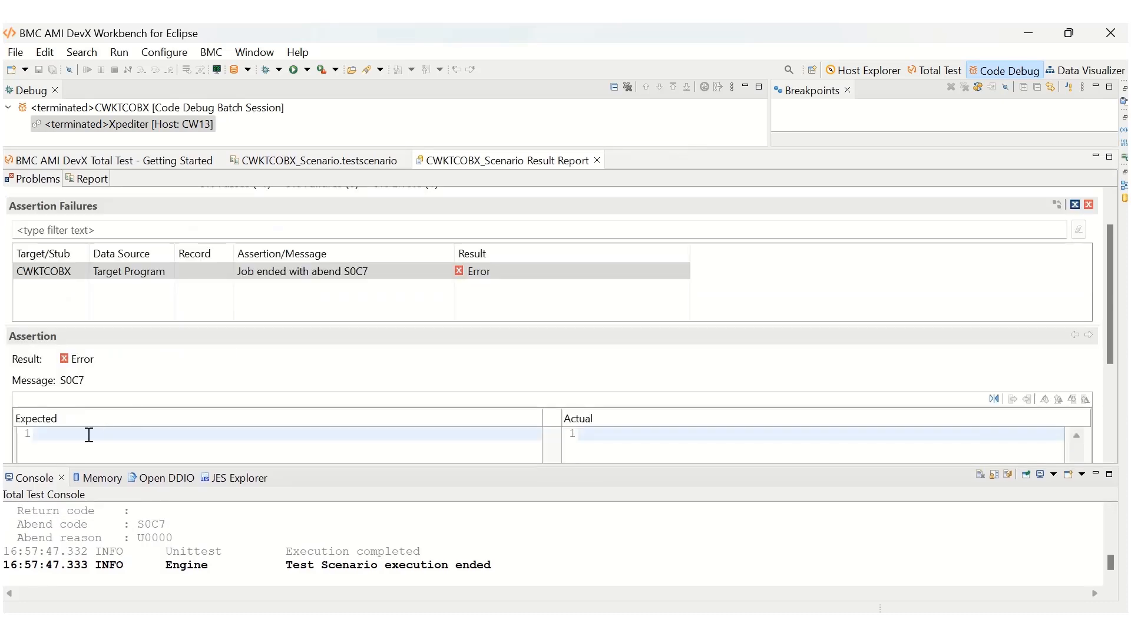
click(124, 269)
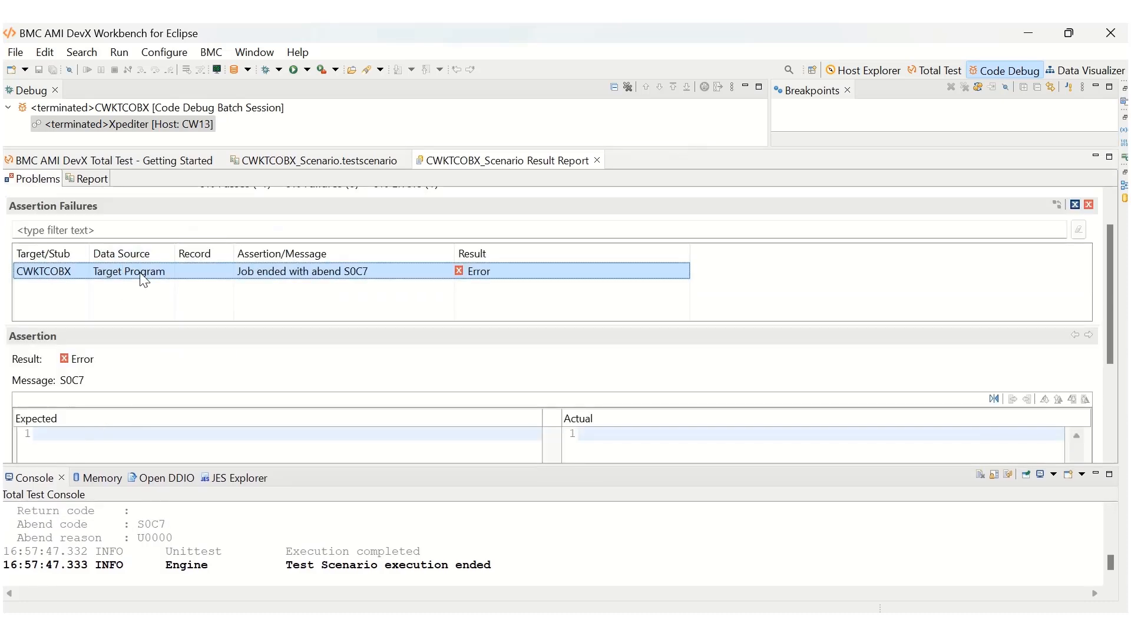
click(65, 439)
scroll(171, 377, up, 1)
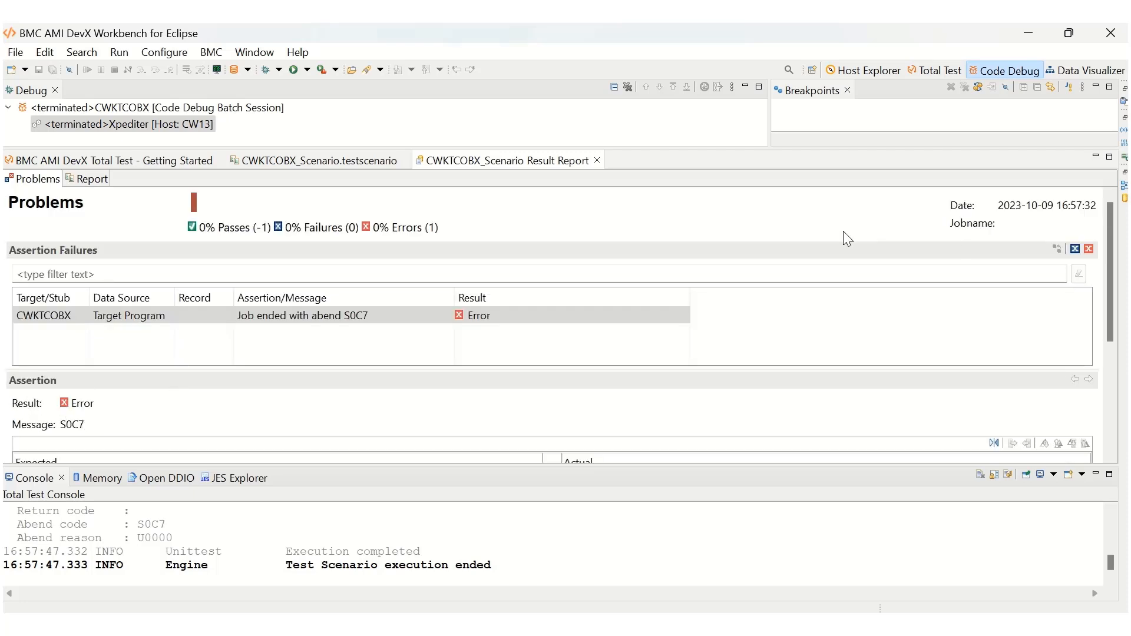
Step: Change PARM_LTH back to 5 and PARM_DATA to 00005 in the input data
click(314, 162)
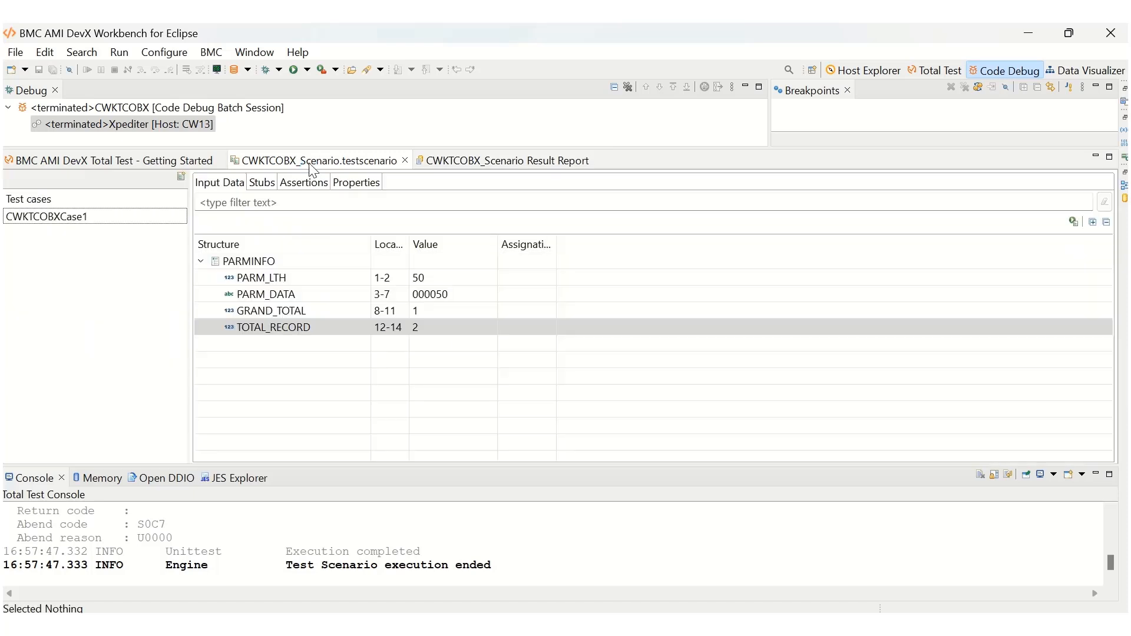
click(427, 280)
click(429, 280)
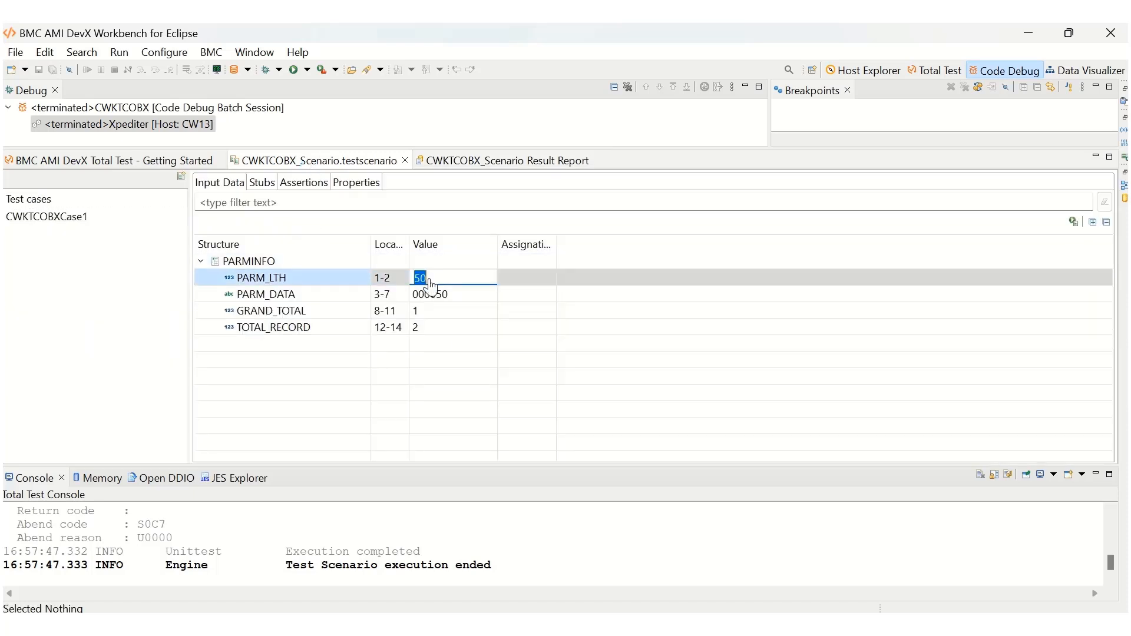
click(431, 278)
click(482, 301)
click(479, 297)
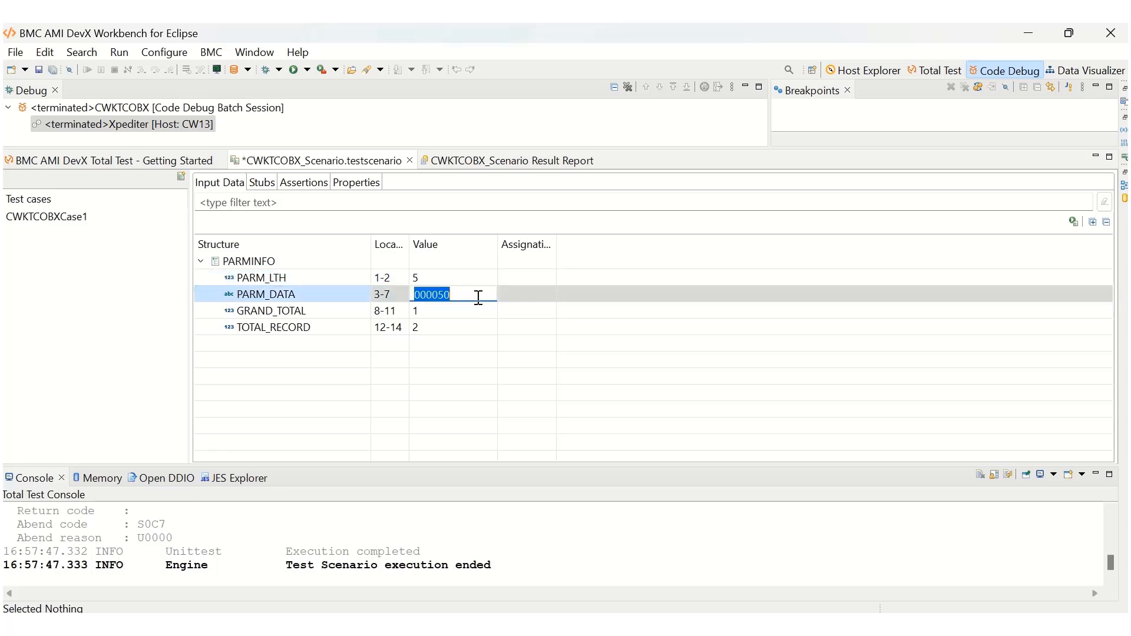
click(478, 296)
key(BackSpace)
Step: Set GRAND_TOTAL and TOTAL_RECORD to 0 and save the test scenario
click(442, 318)
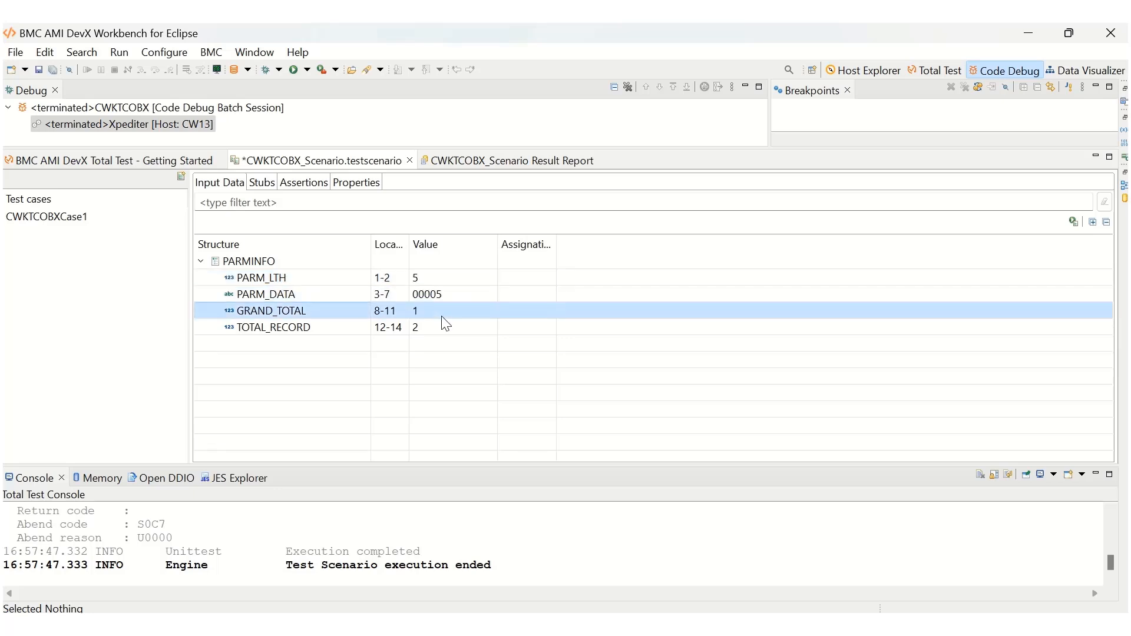
click(442, 317)
text(0)
click(419, 331)
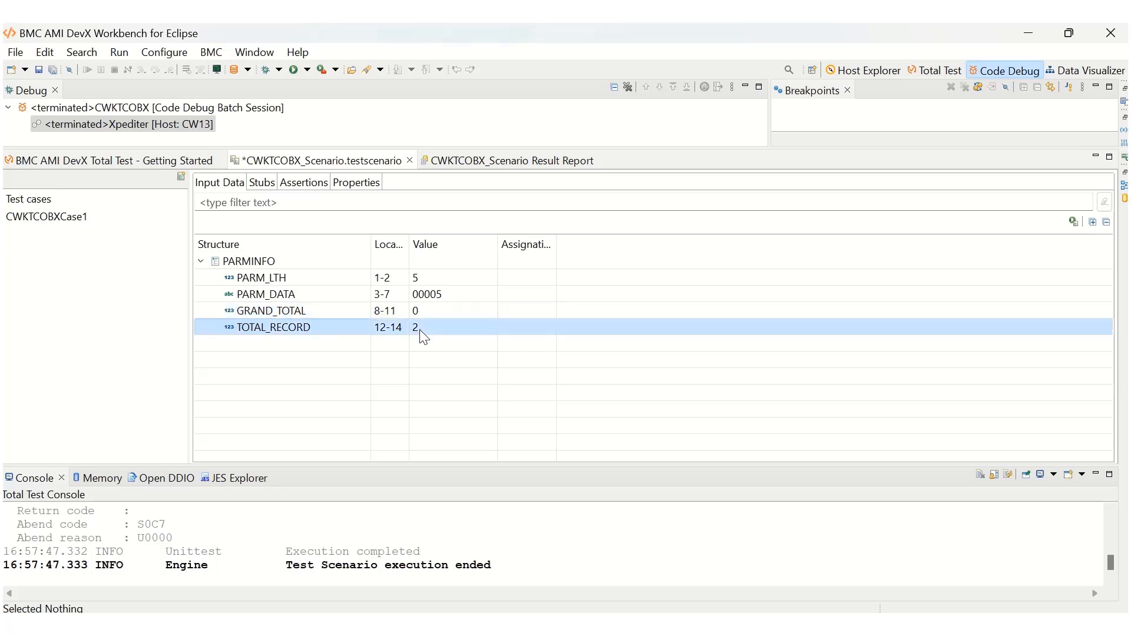
click(419, 332)
text(0)
click(437, 350)
key(ctrl+s)
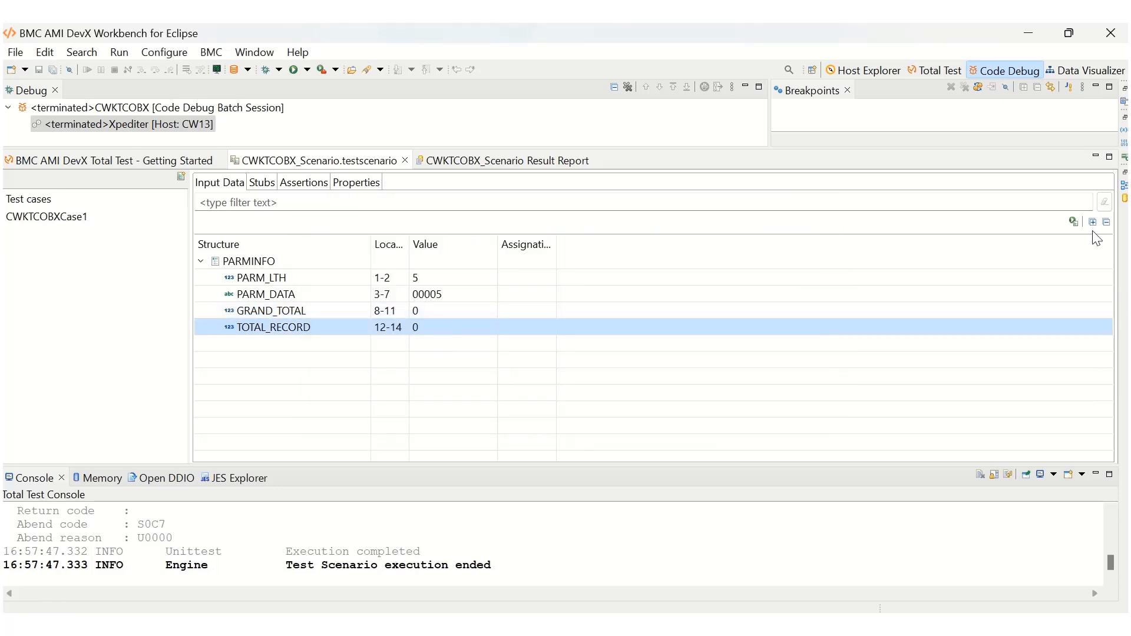
Step: Rerun the scenario on CW13 to a 100% success rate, then show the Total Test component repository
click(1073, 222)
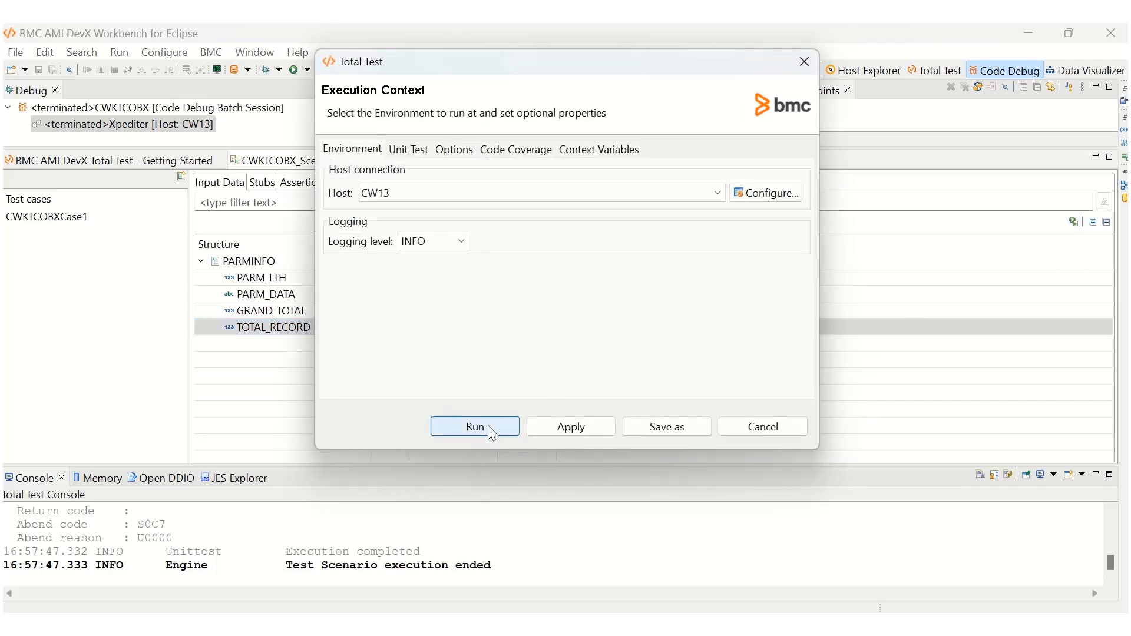
click(488, 426)
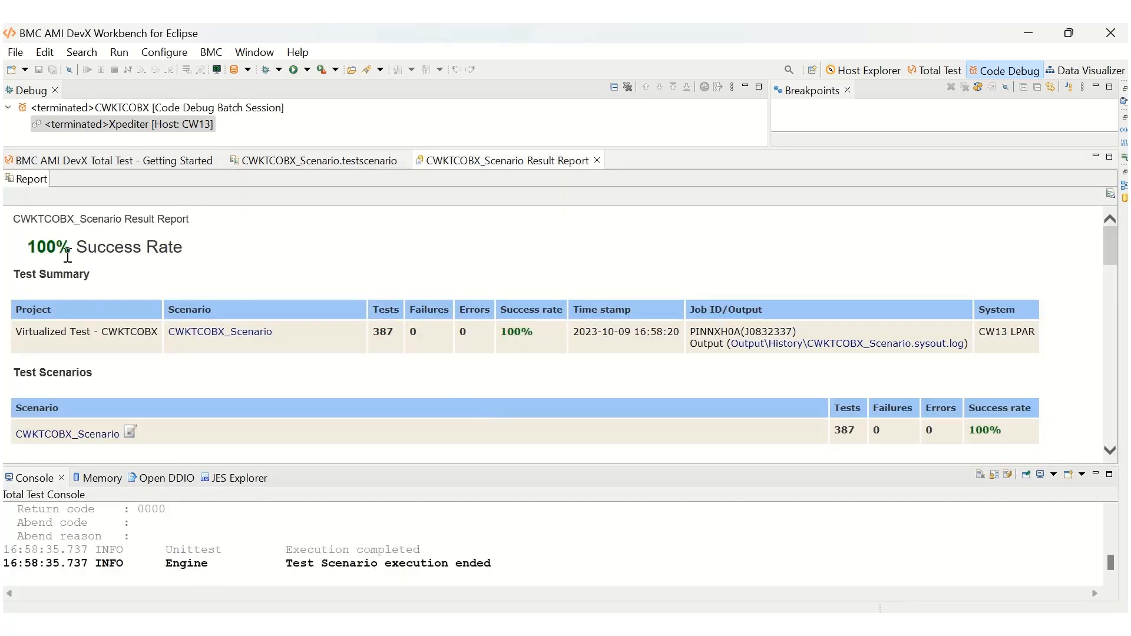
drag(30, 248, 145, 242)
click(183, 242)
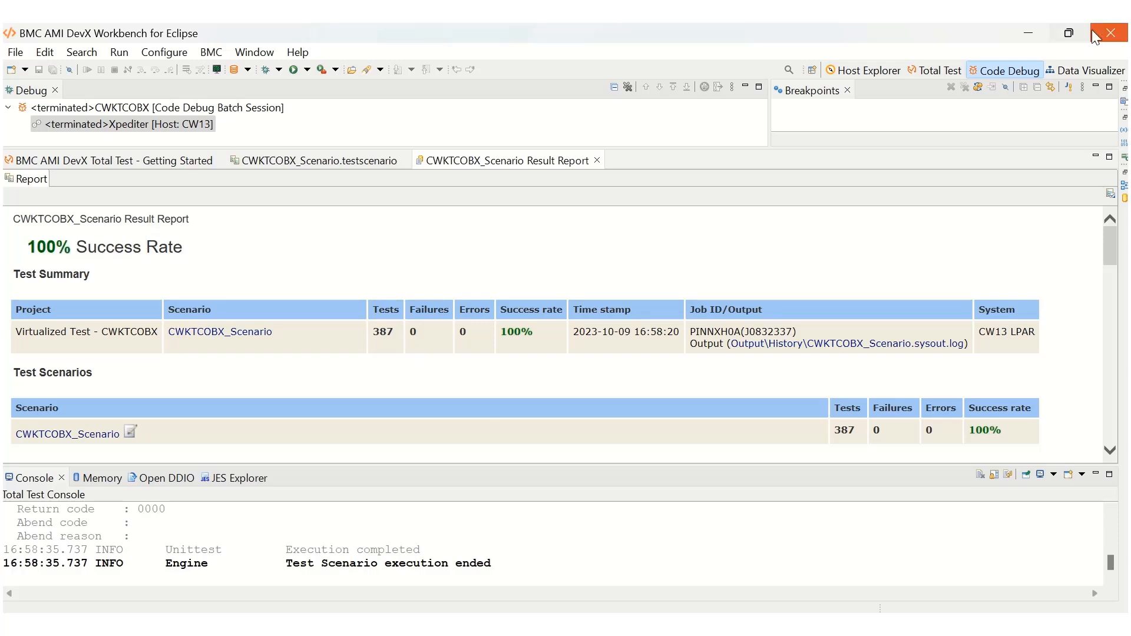
click(939, 71)
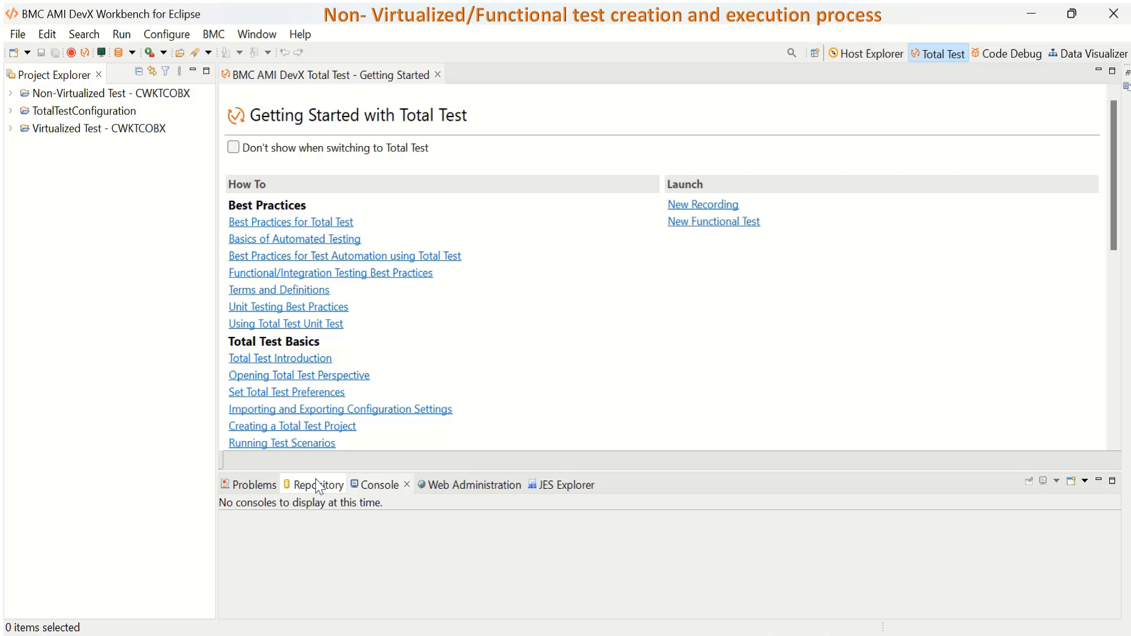
click(318, 486)
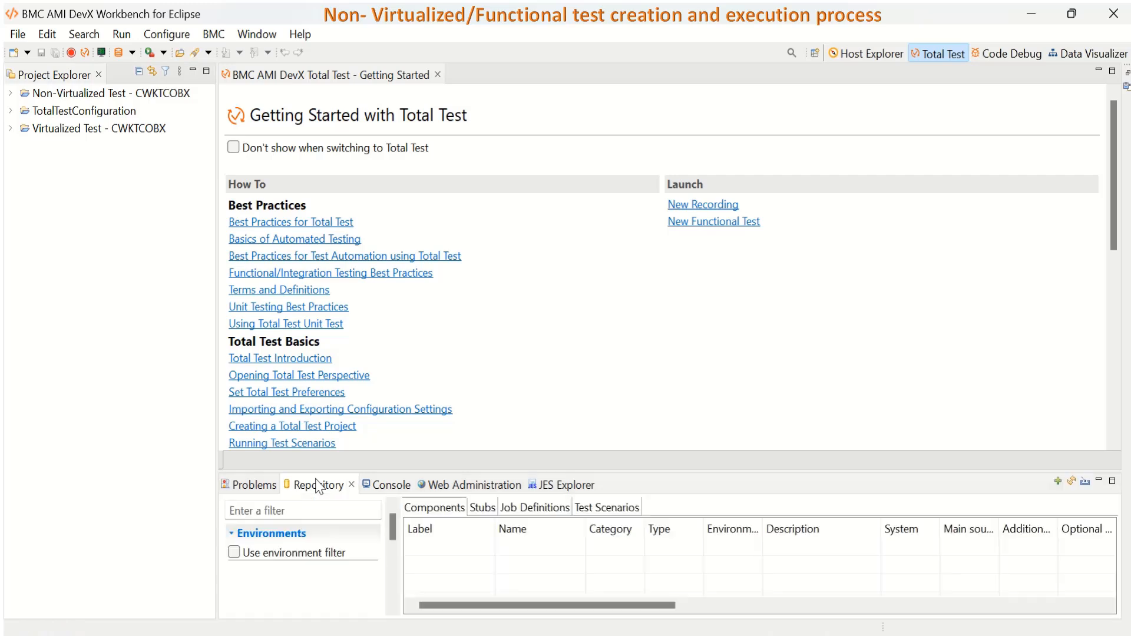
Step: Refresh the component repository and filter it by name for CWKTCOBX
click(1072, 481)
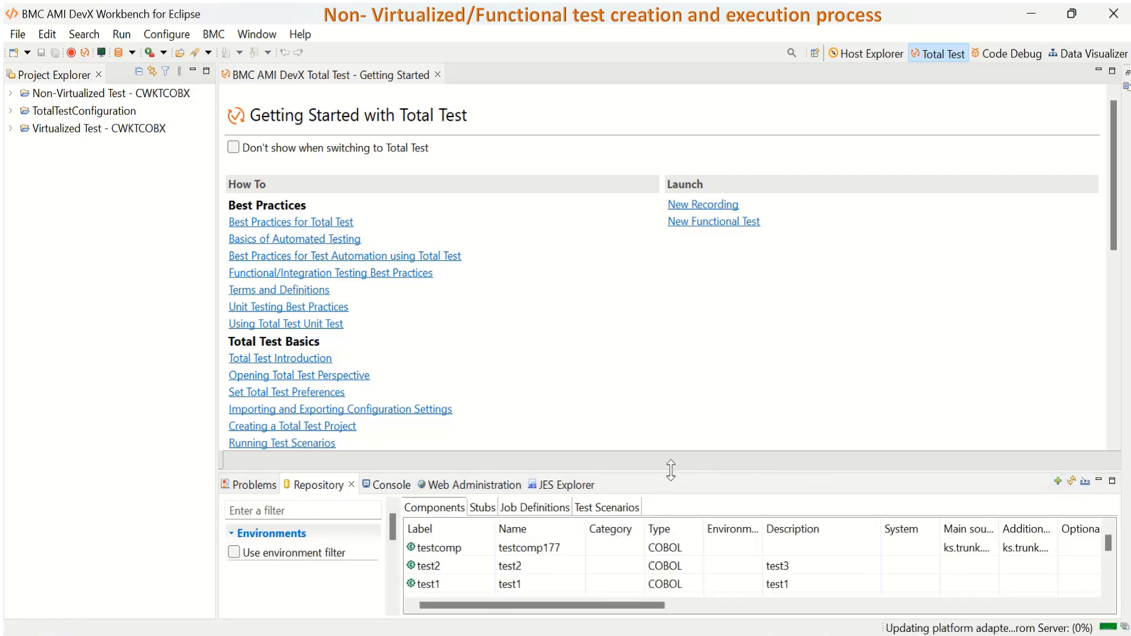
click(670, 439)
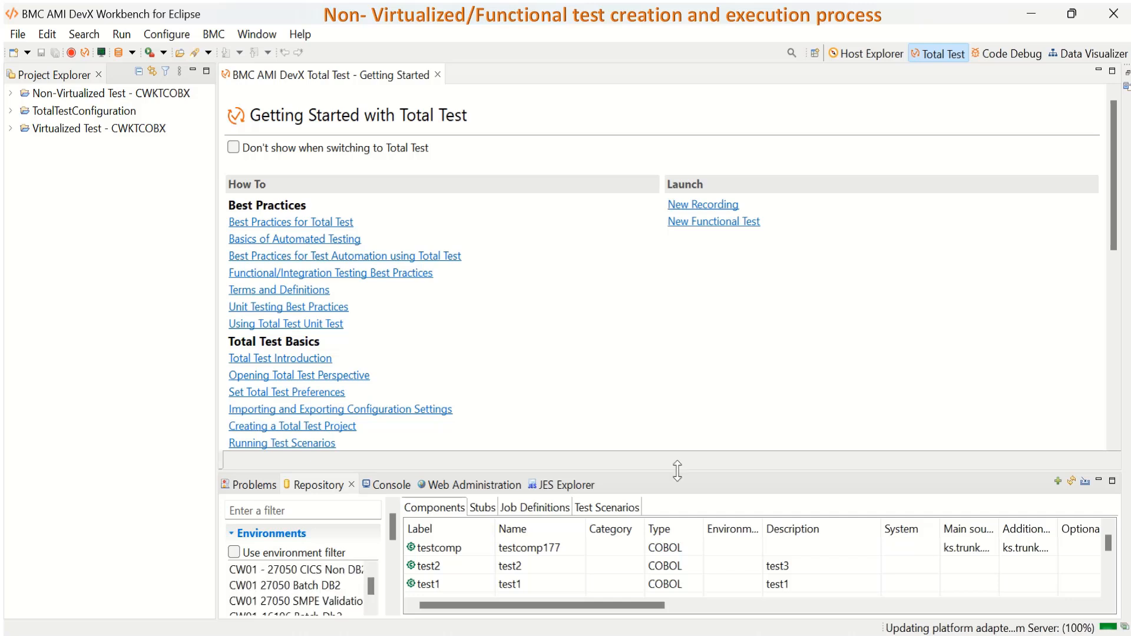
drag(678, 469, 677, 386)
click(293, 438)
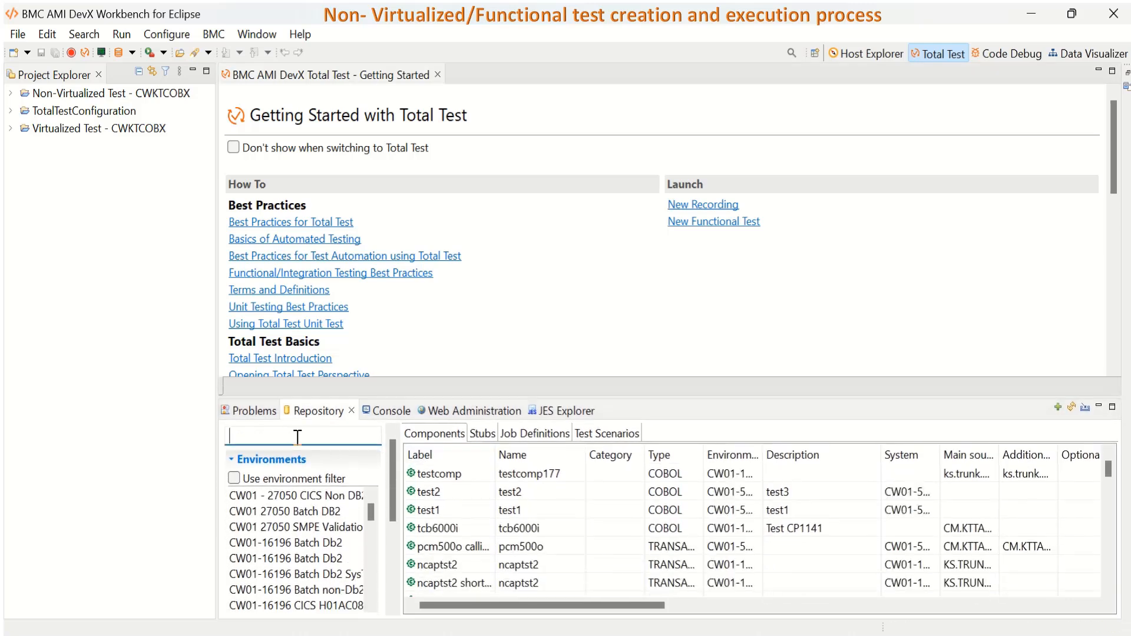
text(CWK)
text(TC)
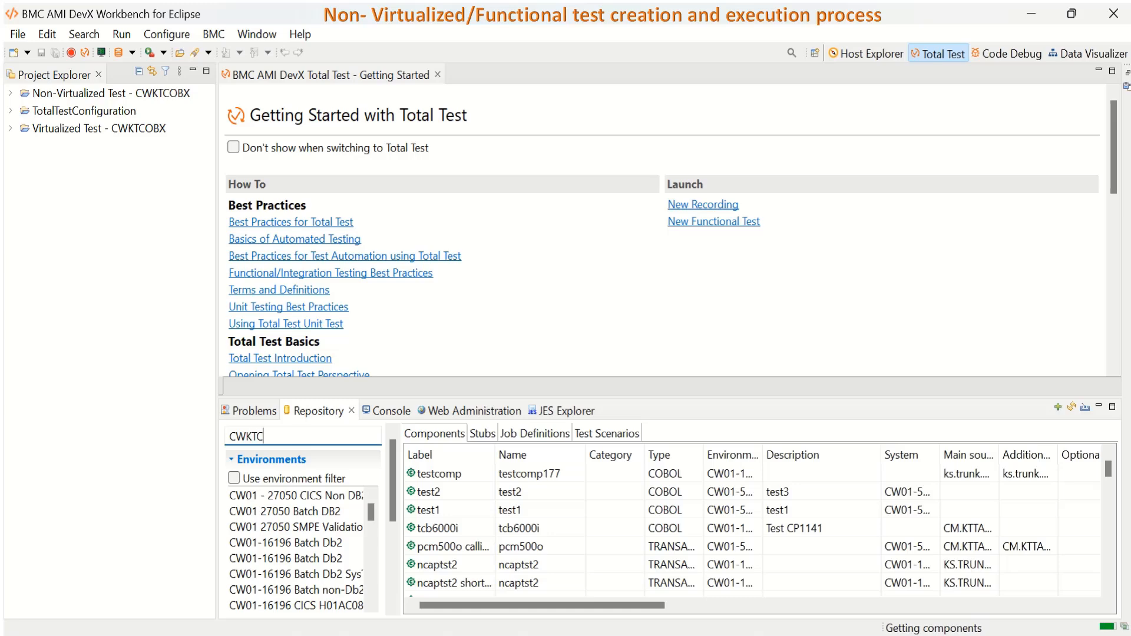
text(OBX)
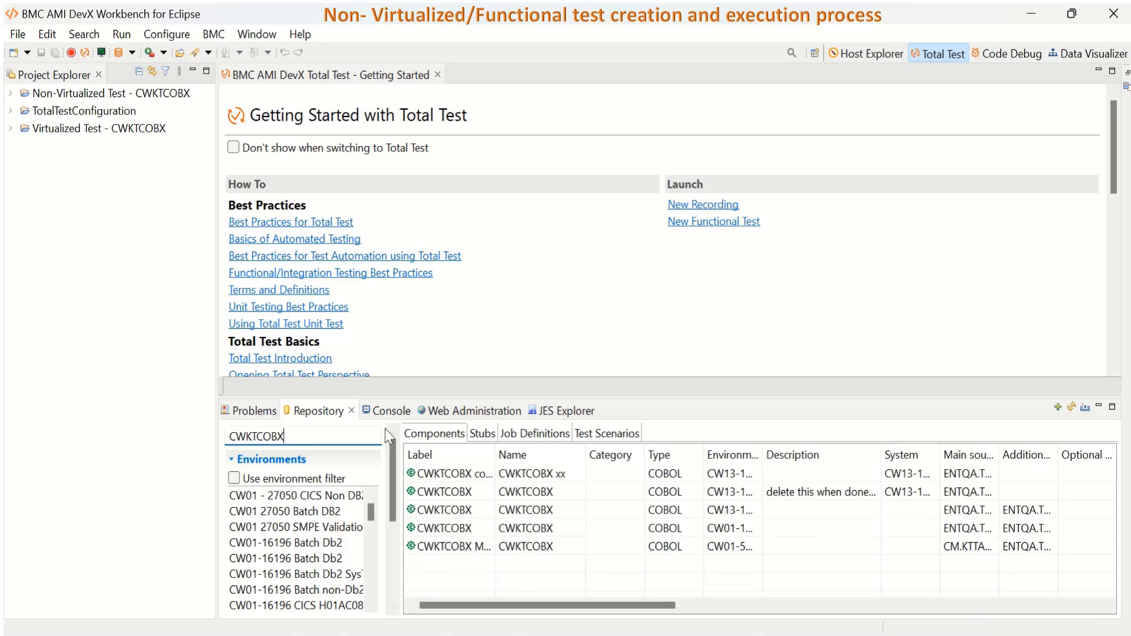
Step: Create a Total Test scenario from the CW13 CWKTCOBX component in Non-Virtualized Test - CWKTCOBX
click(451, 492)
right_click(451, 491)
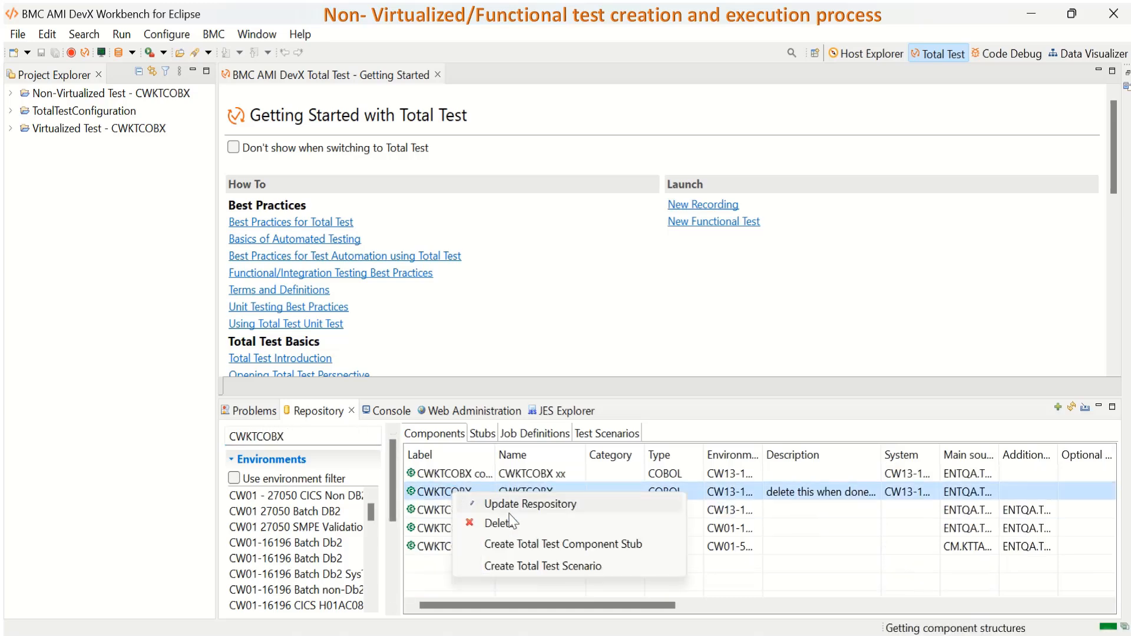
click(547, 567)
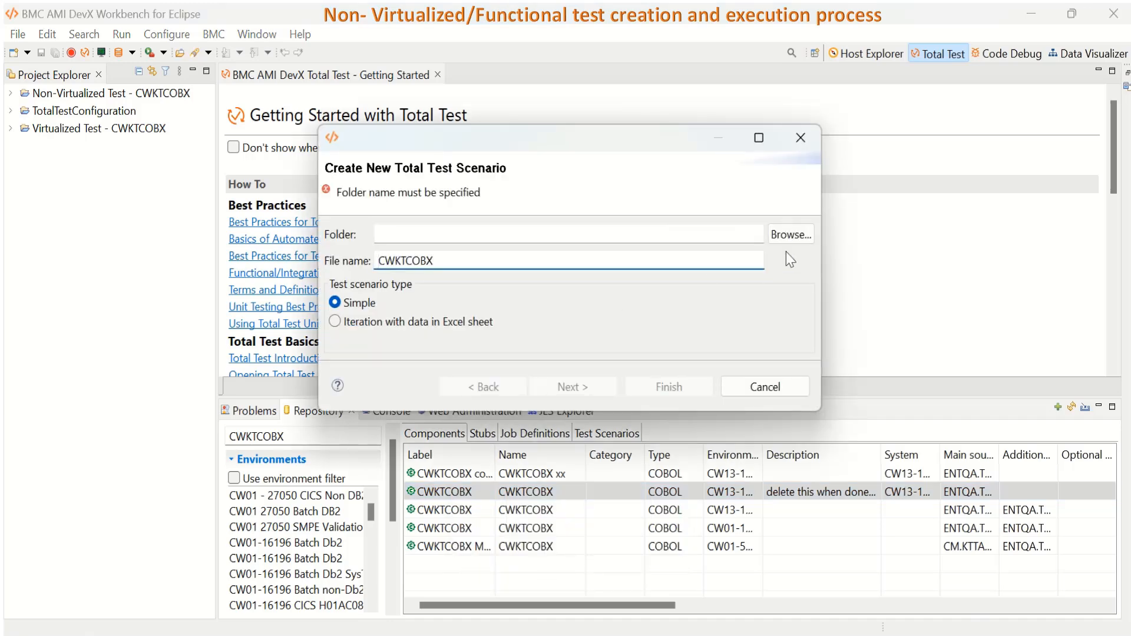
click(795, 236)
click(545, 121)
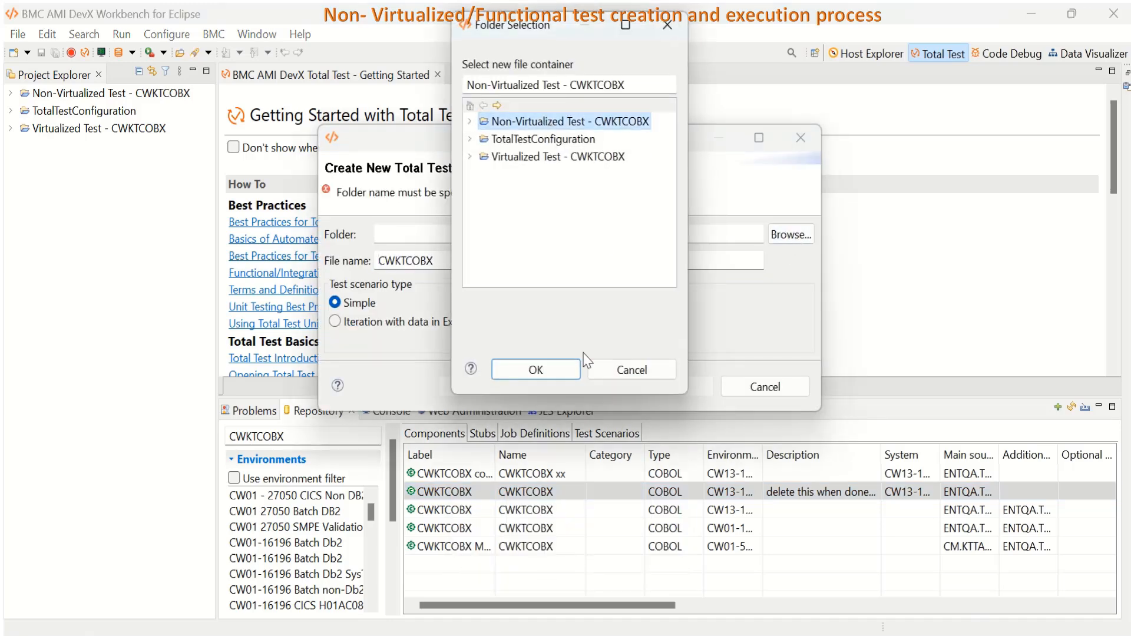
click(547, 371)
click(661, 383)
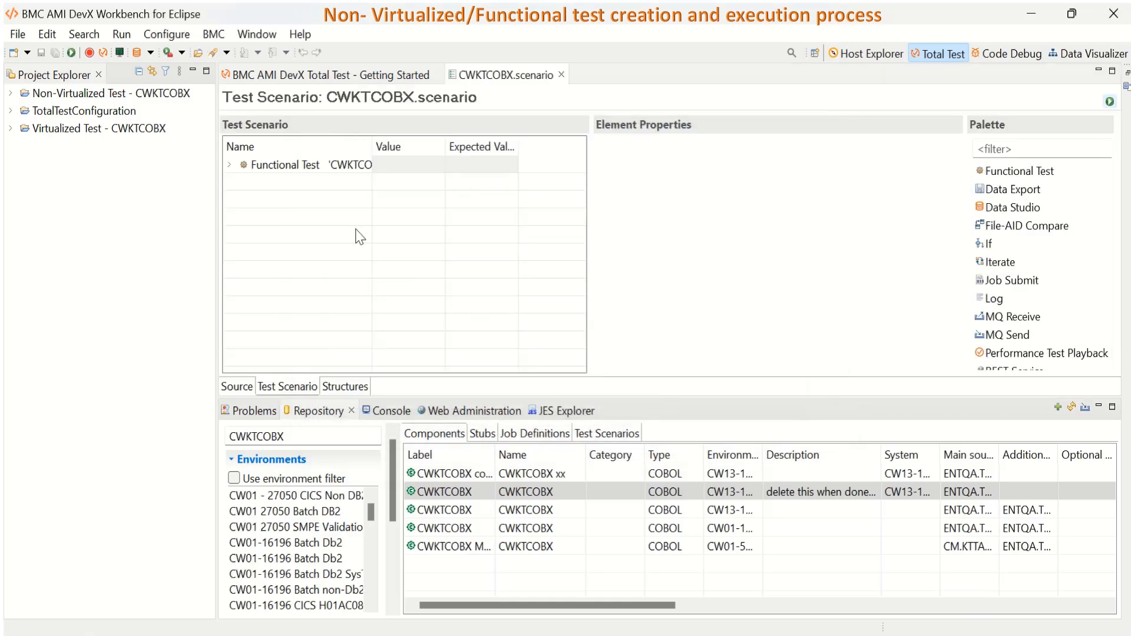
Step: Review the Functional Test's input data, then run CWKTCOBX.scenario, entering host user ID and password
click(230, 165)
click(272, 183)
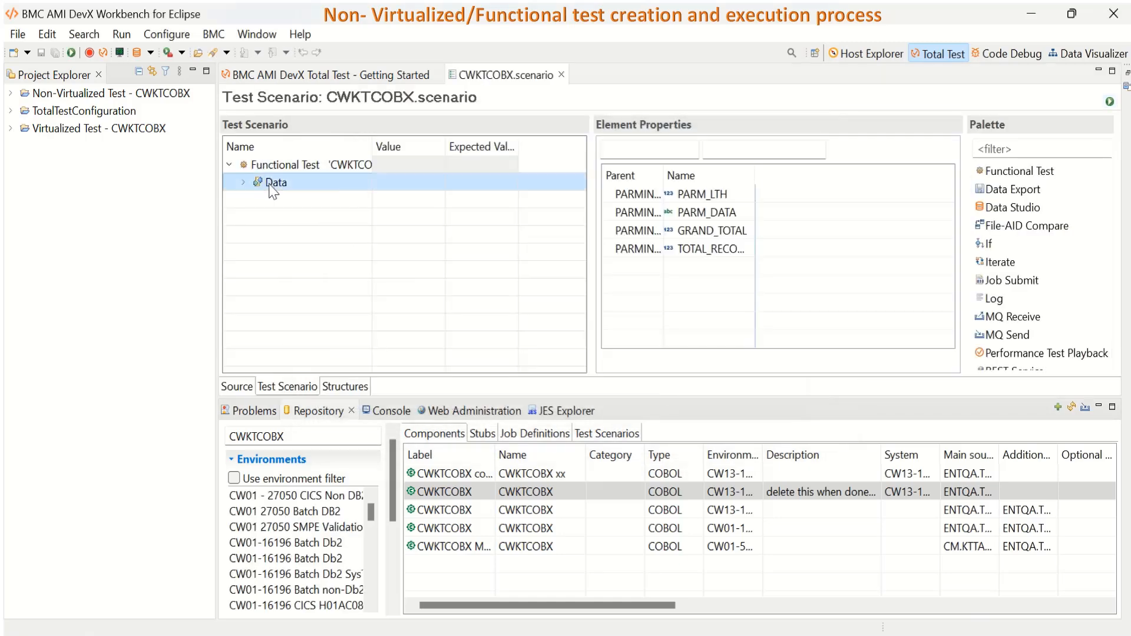
click(1112, 107)
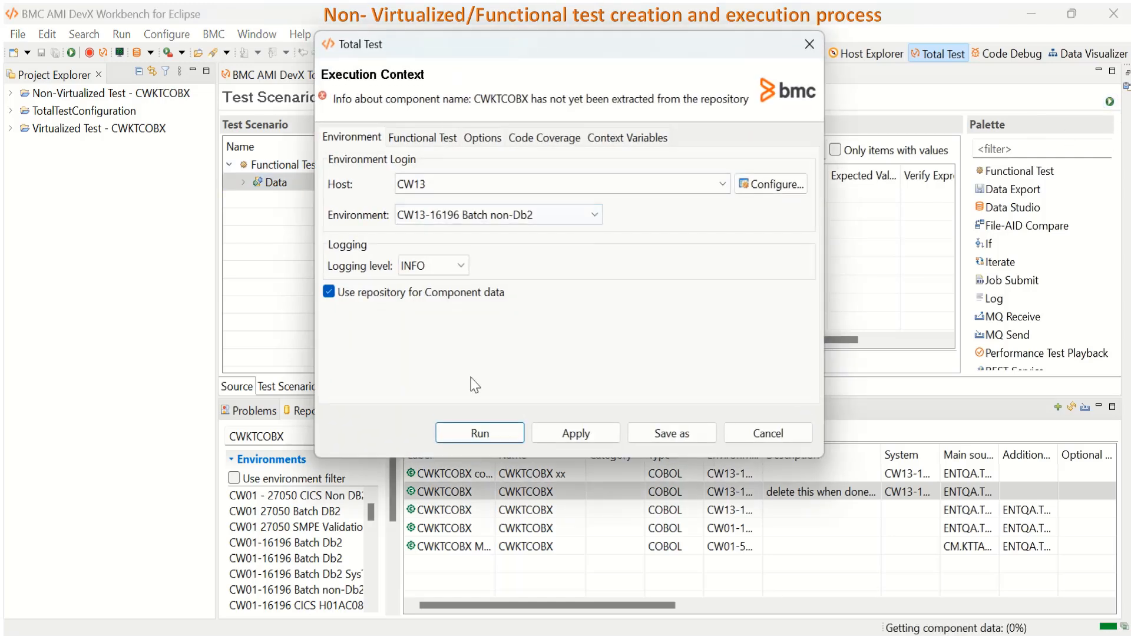
click(449, 434)
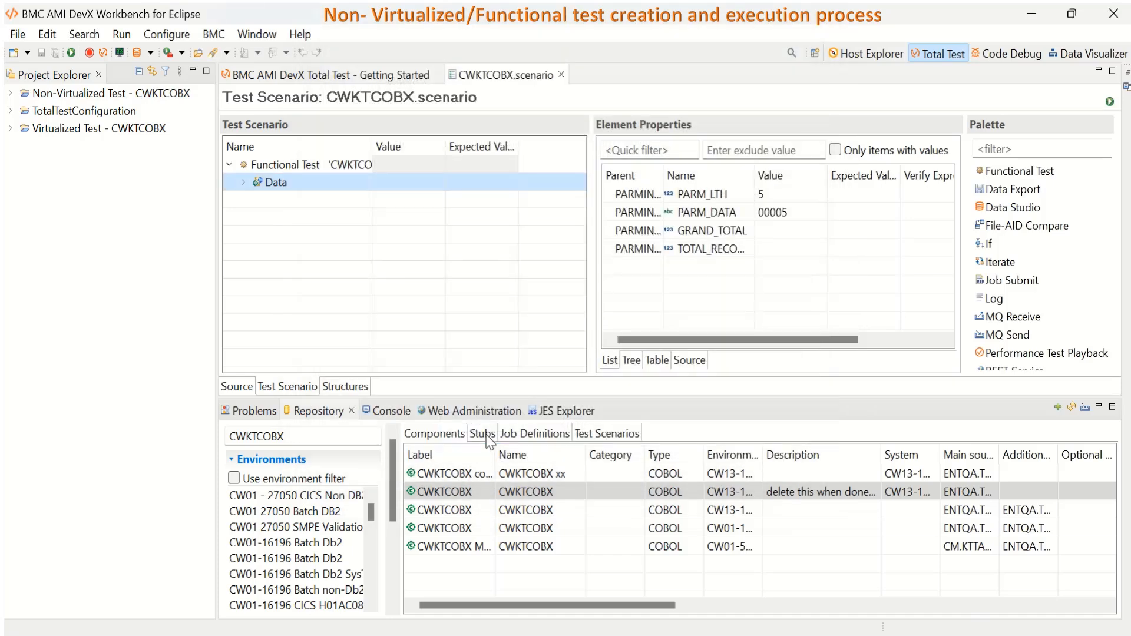
text(pinnxh0)
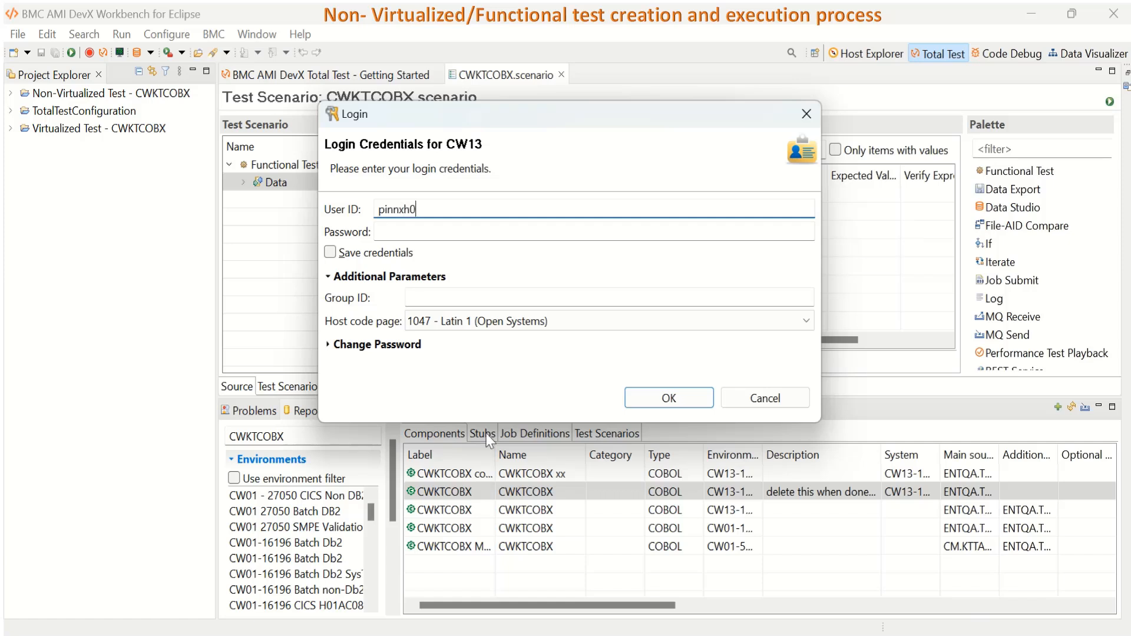
key(Tab)
text(•••)
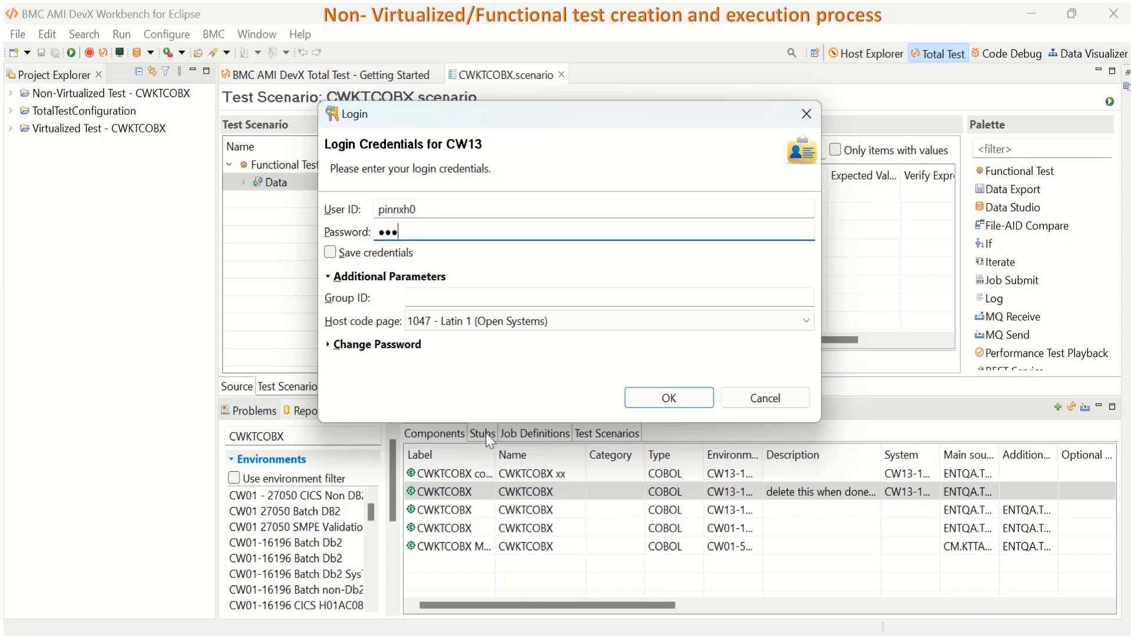
text(••••)
key(Return)
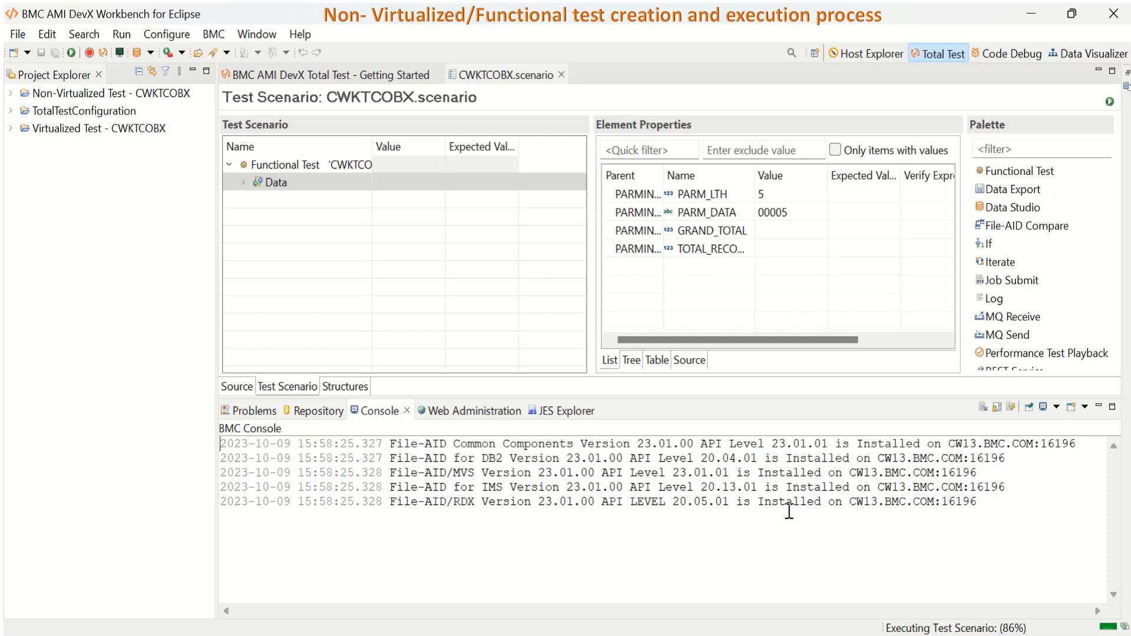
Step: Expand Non-Virtualized Test - CWKTCOBX > Output and open CWKTCOBX.result
click(11, 96)
click(11, 94)
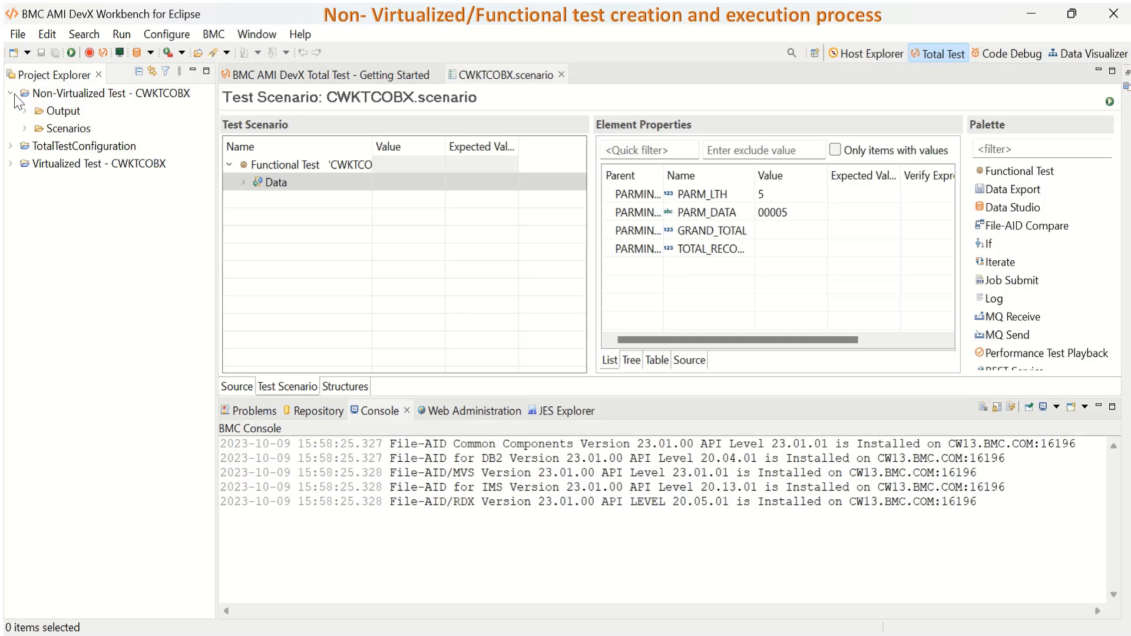
click(24, 111)
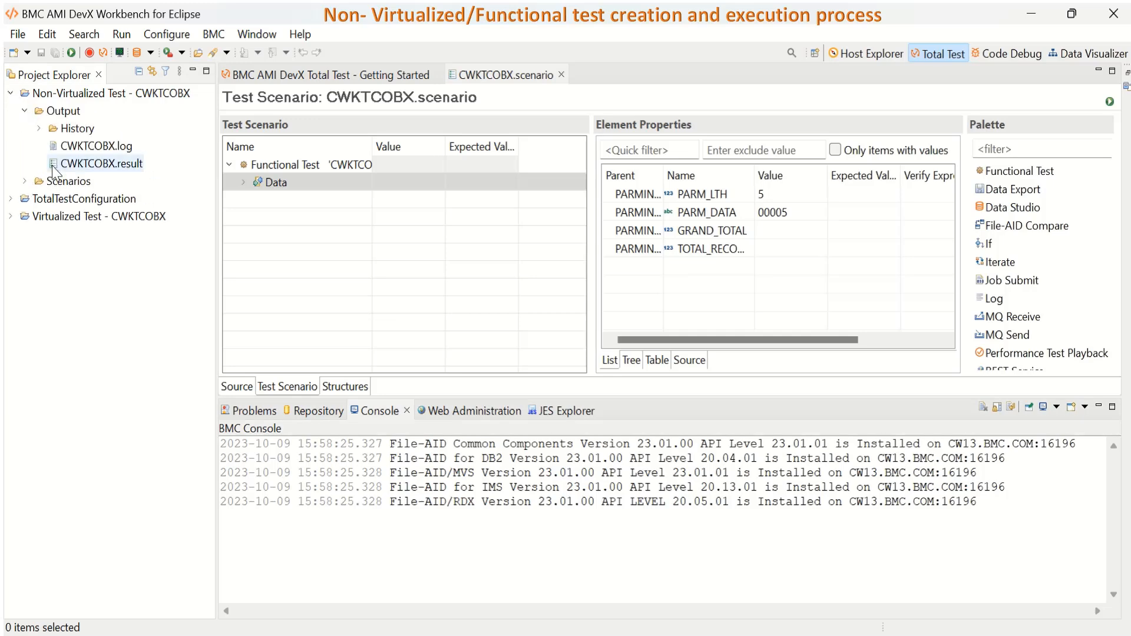
double_click(88, 163)
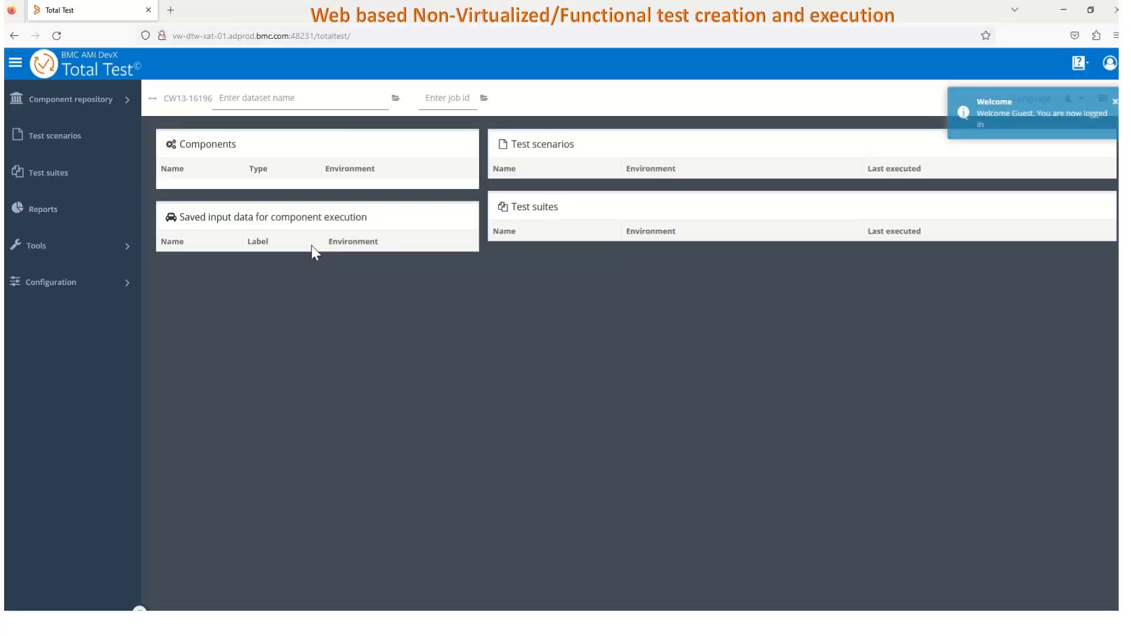
Step: Filter the repository components by program XARISCAL and open its CW01-16196 Batch Db2 component
click(93, 103)
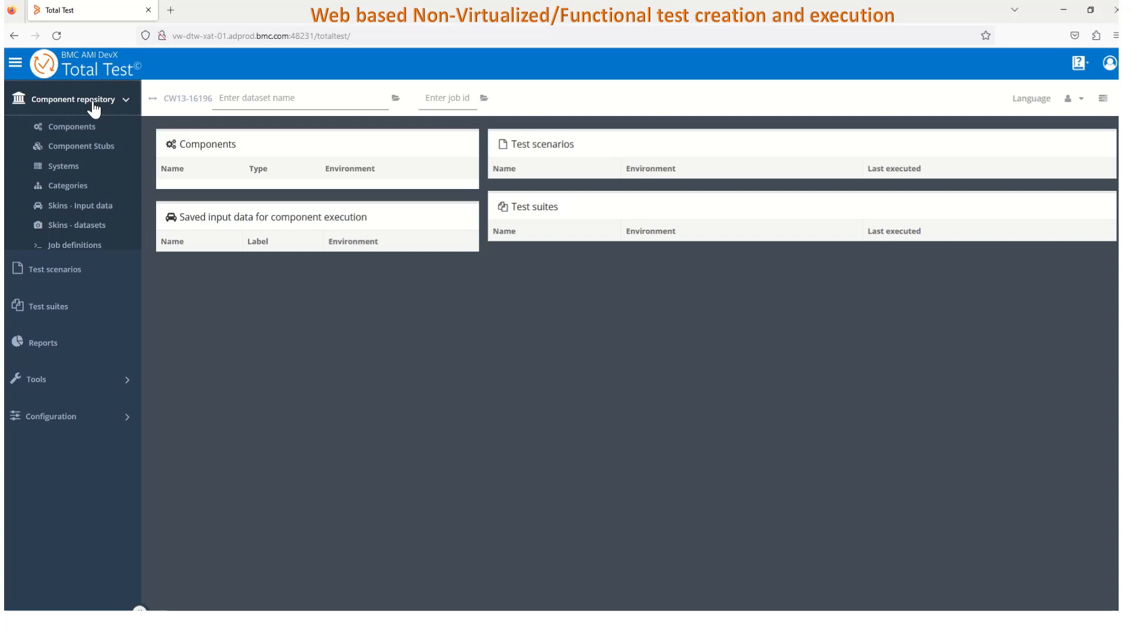
click(77, 134)
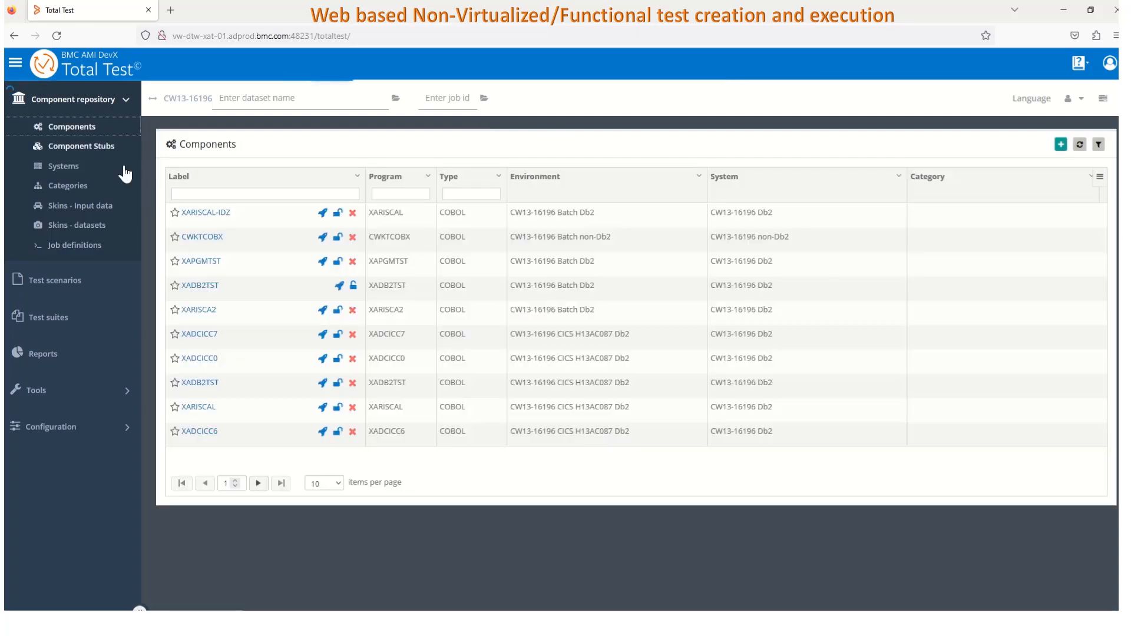
click(384, 195)
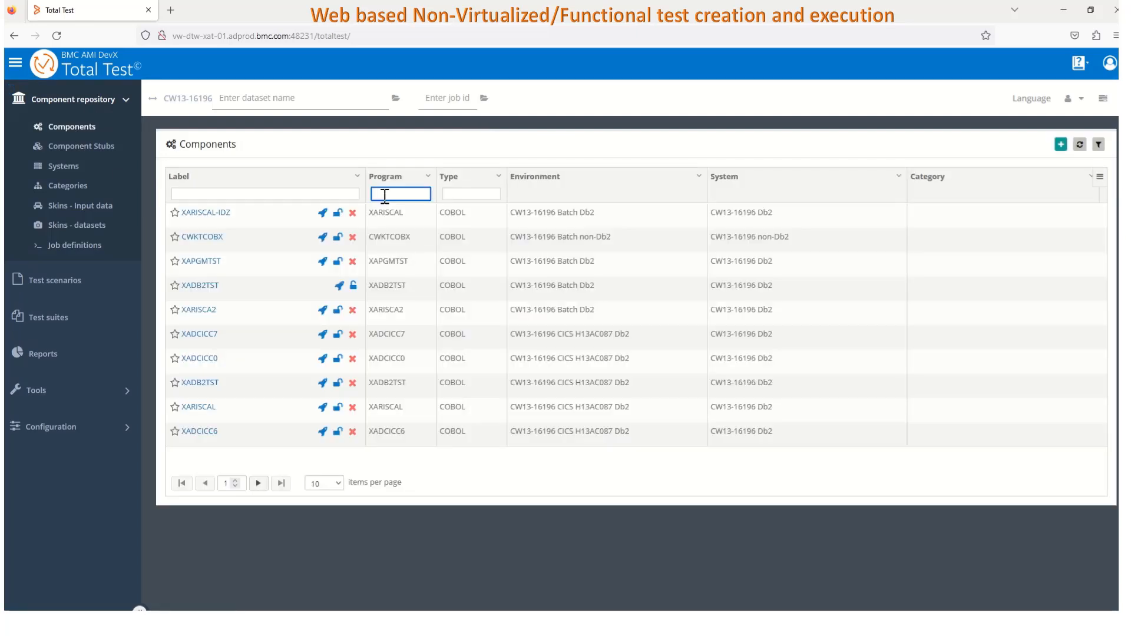
text(XARISCAL)
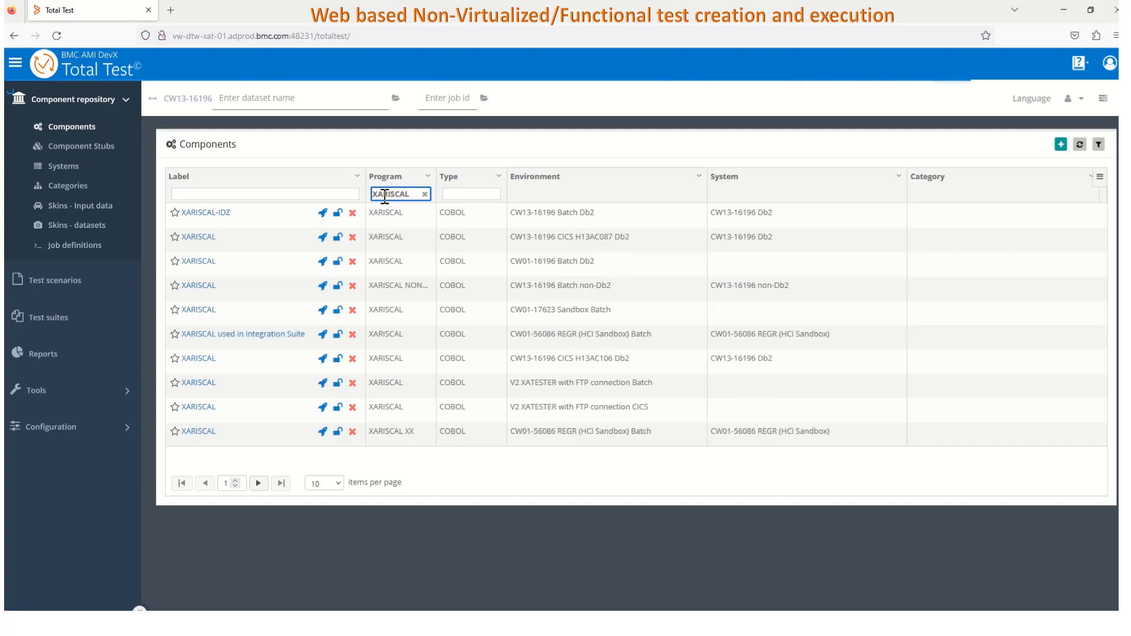
click(202, 262)
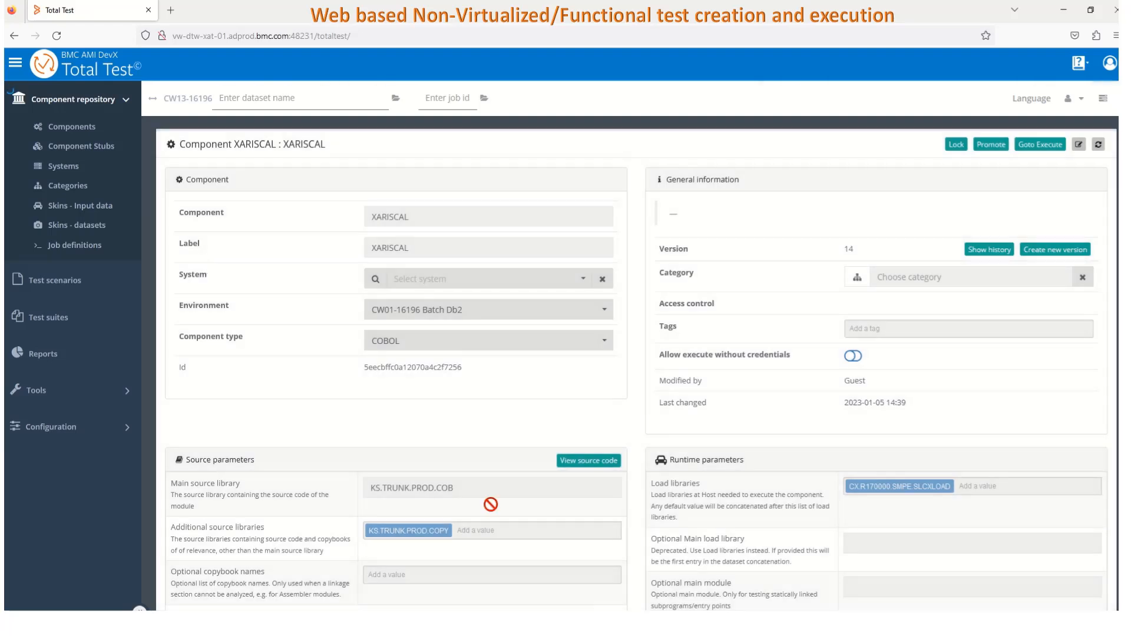
Step: Review the XARISCAL COBOL component's libraries and view its data structure as JSON text
scroll(1108, 236, down, 4)
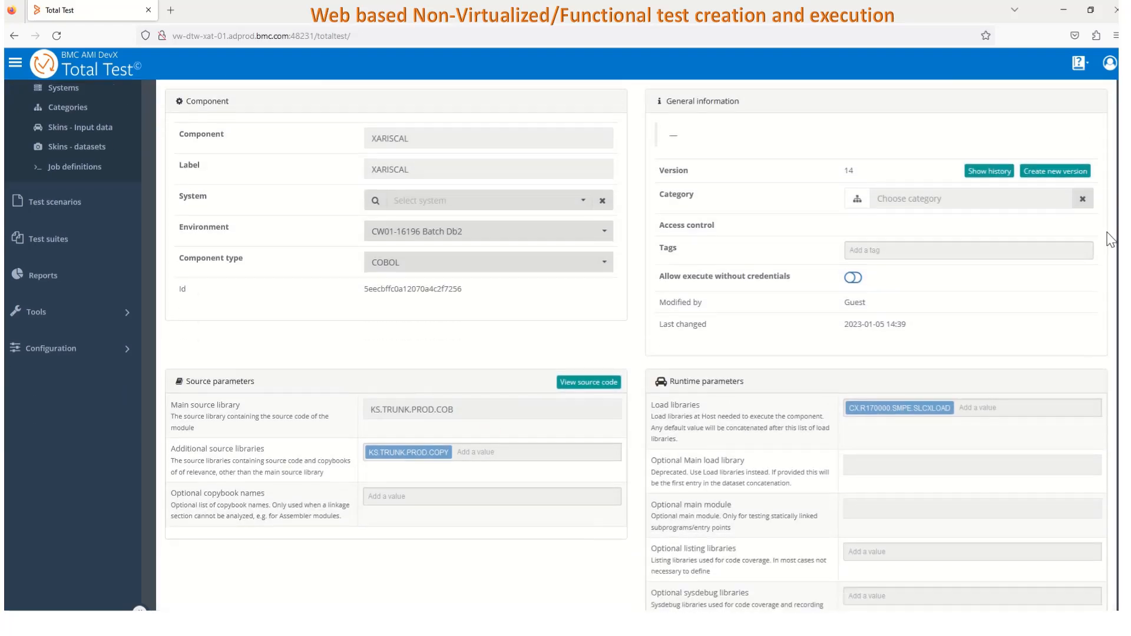
scroll(1111, 240, down, 6)
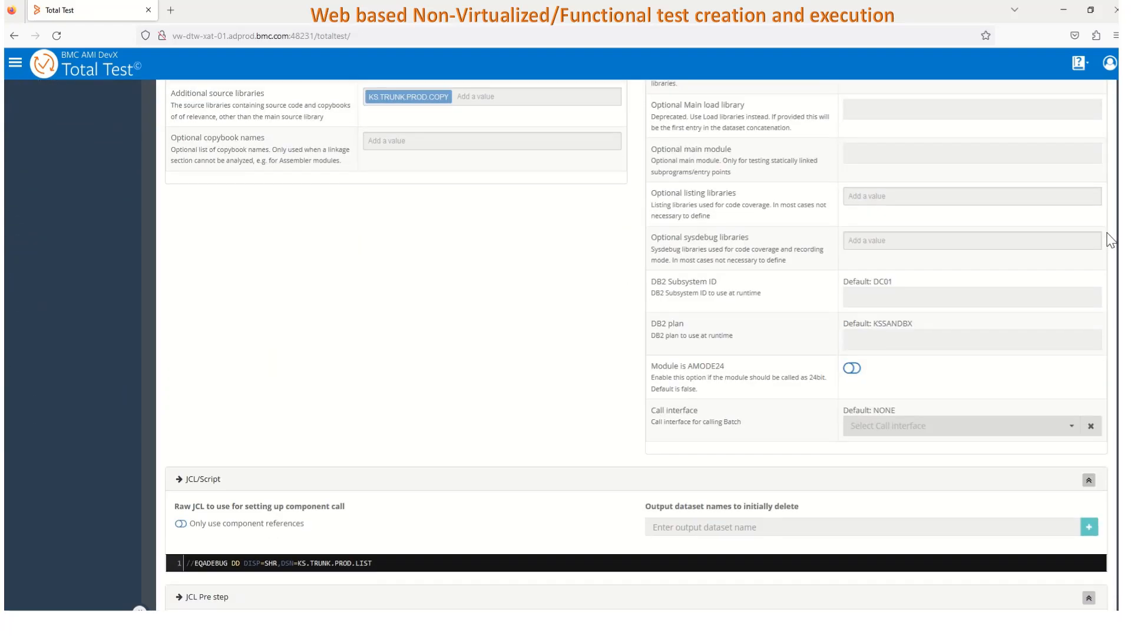
scroll(1111, 240, down, 3)
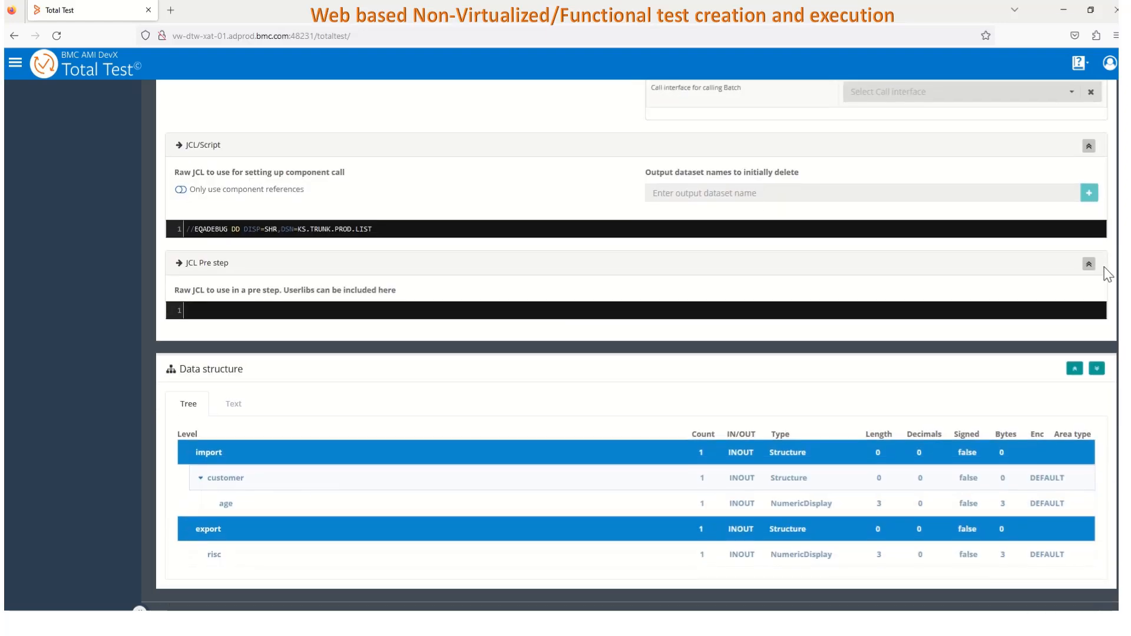
click(239, 403)
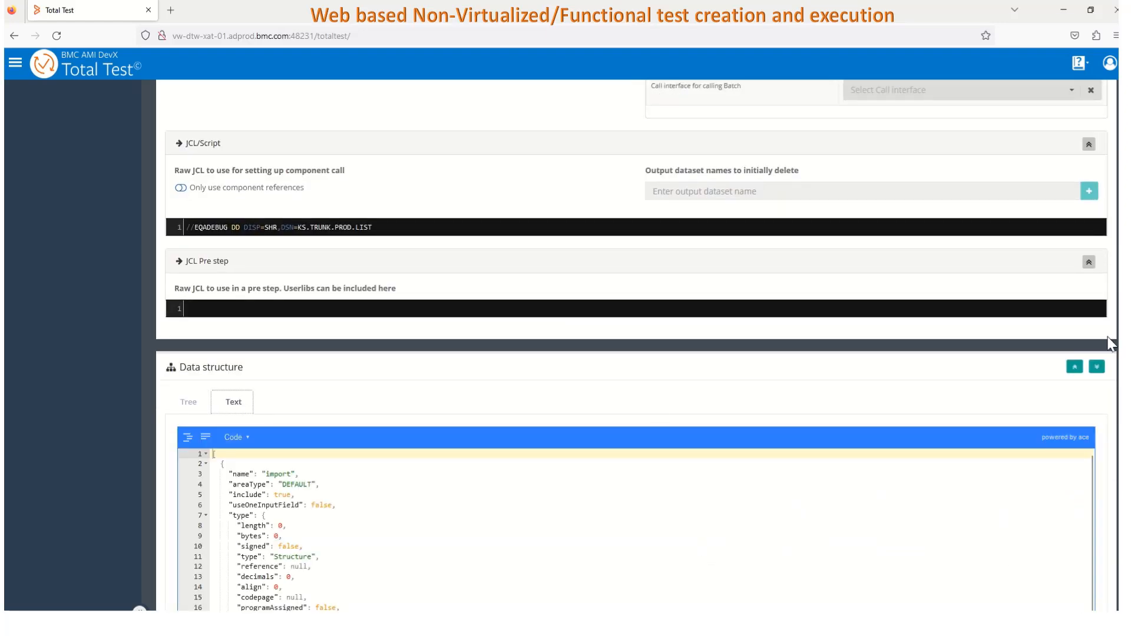
scroll(637, 346, down, 6)
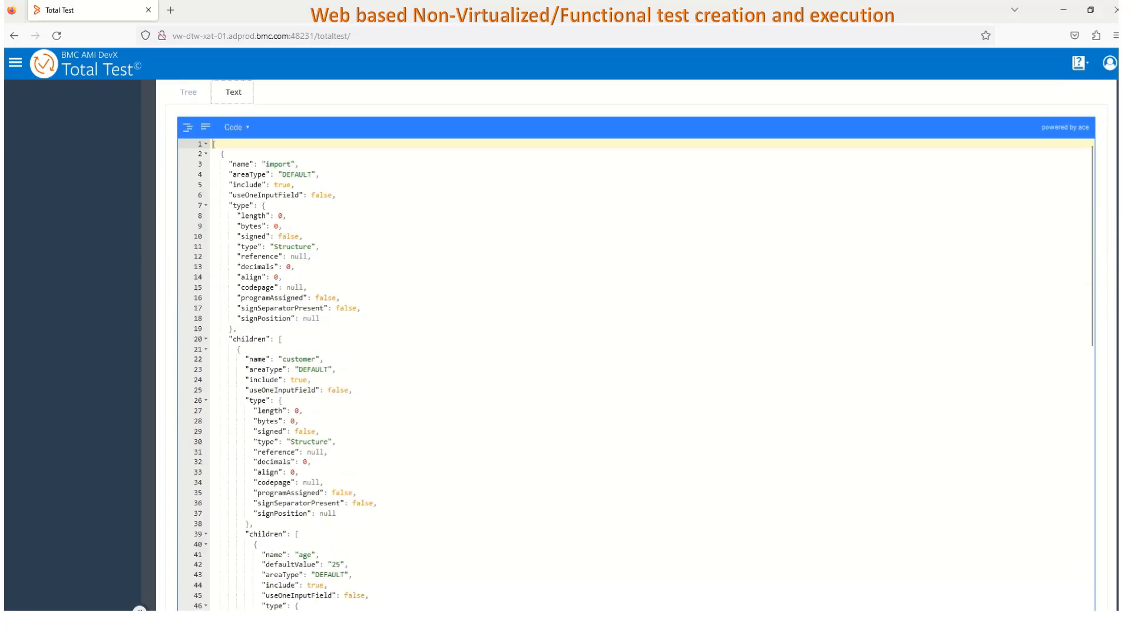
scroll(637, 346, down, 2)
scroll(636, 346, up, 8)
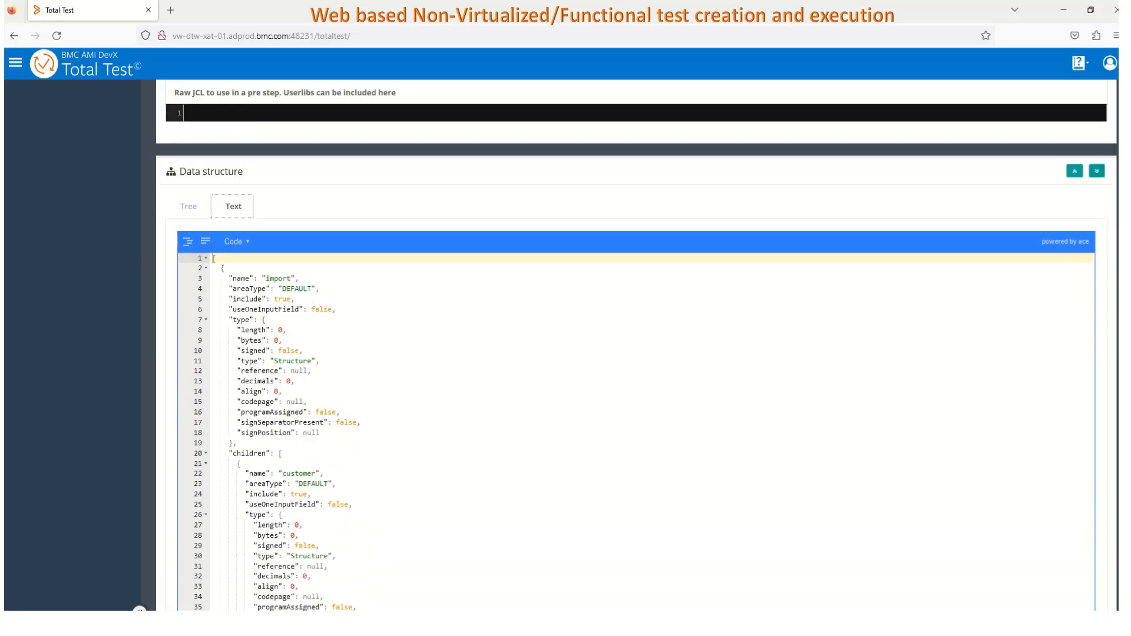
scroll(637, 346, up, 8)
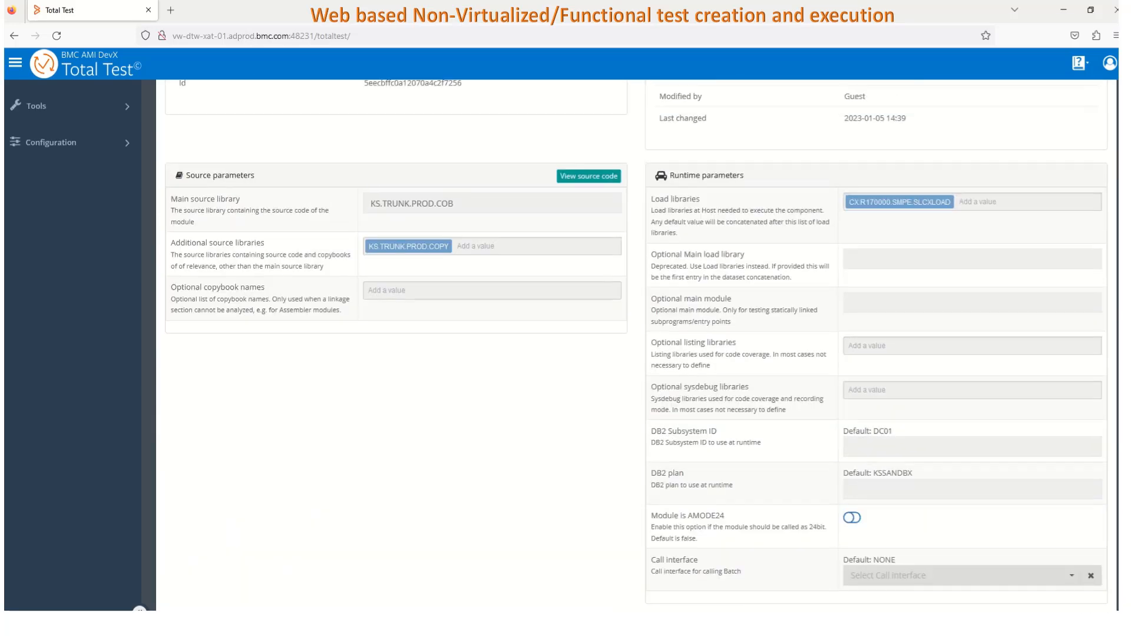
scroll(637, 346, up, 4)
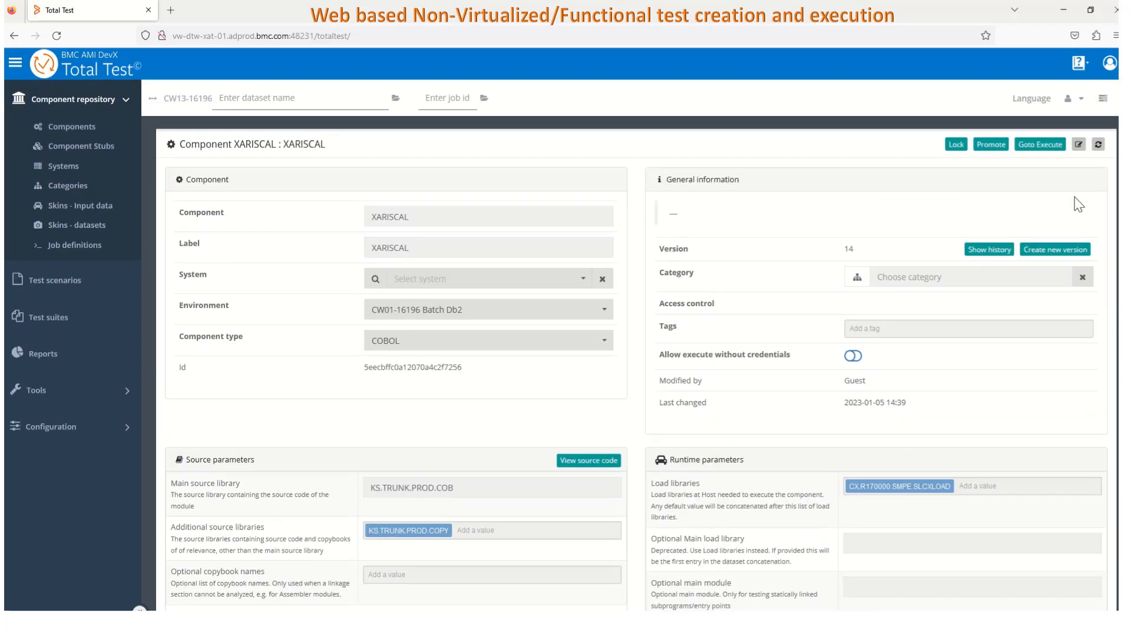
Step: Execute the XARISCAL component and start replacing the host user ID in Host Credentials
click(1039, 145)
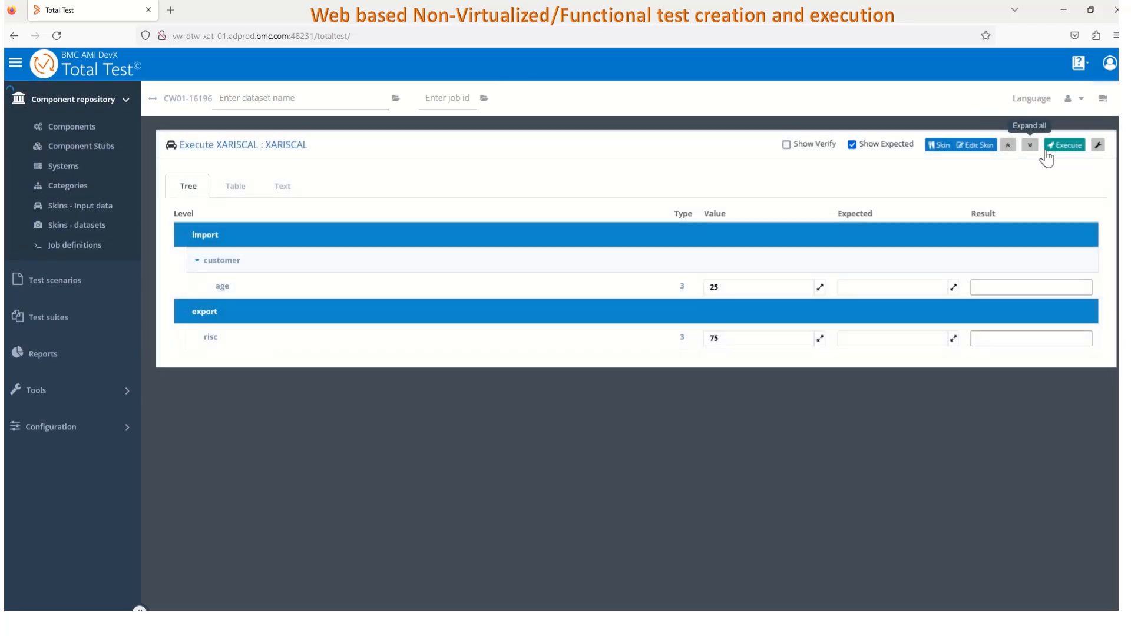
click(1064, 146)
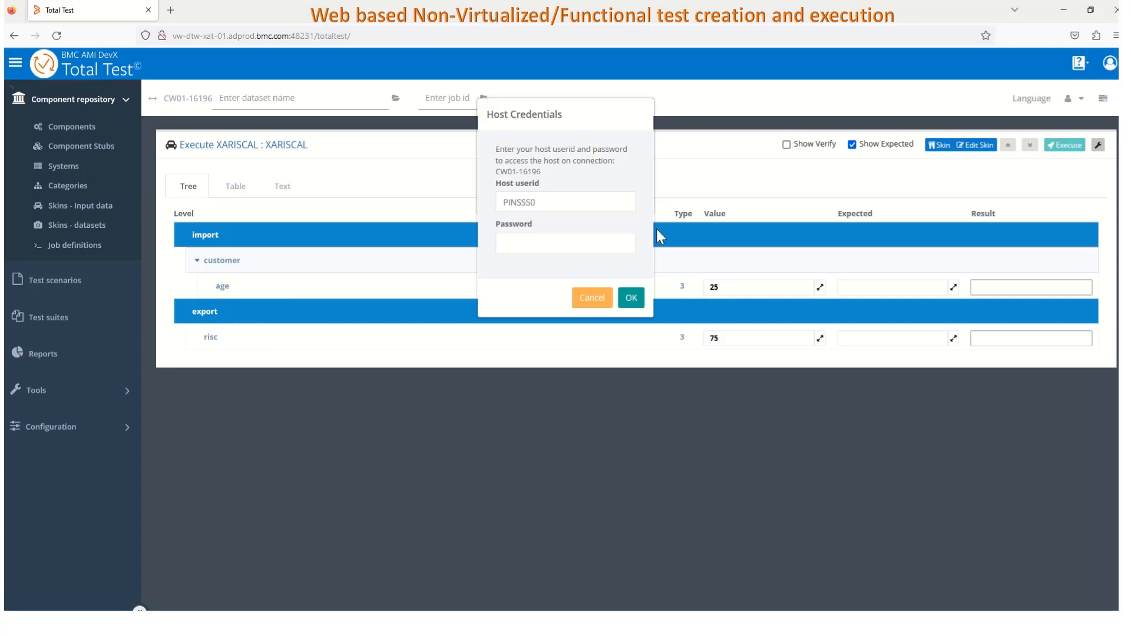
double_click(524, 202)
text(pi)
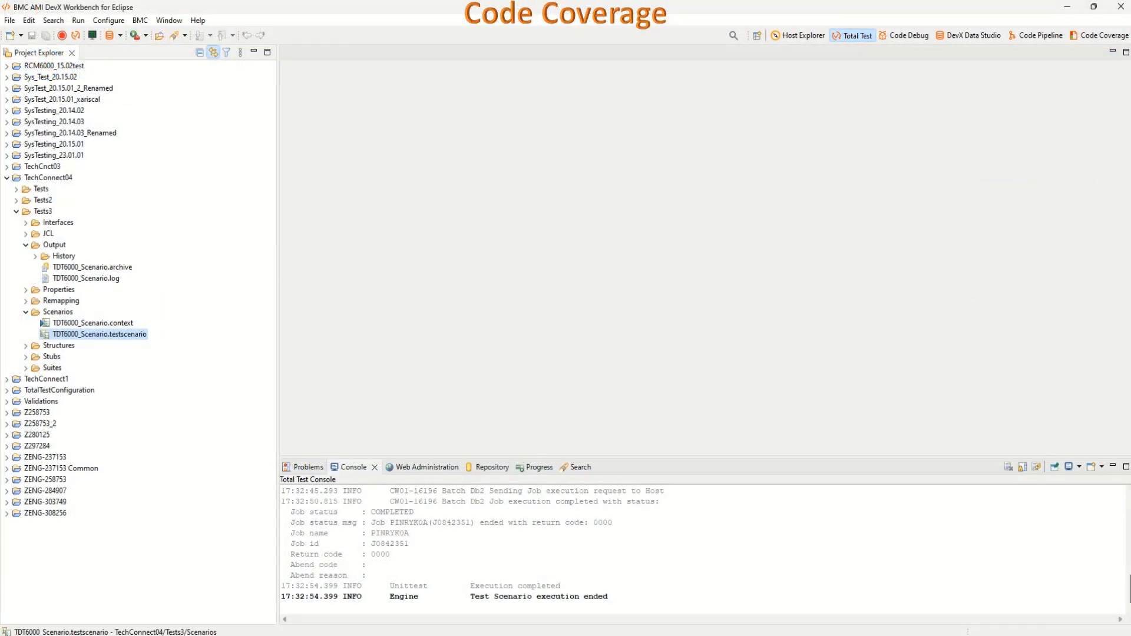
Step: Open TDT6000_Scenario's run settings and turn on code coverage collection
double_click(99, 335)
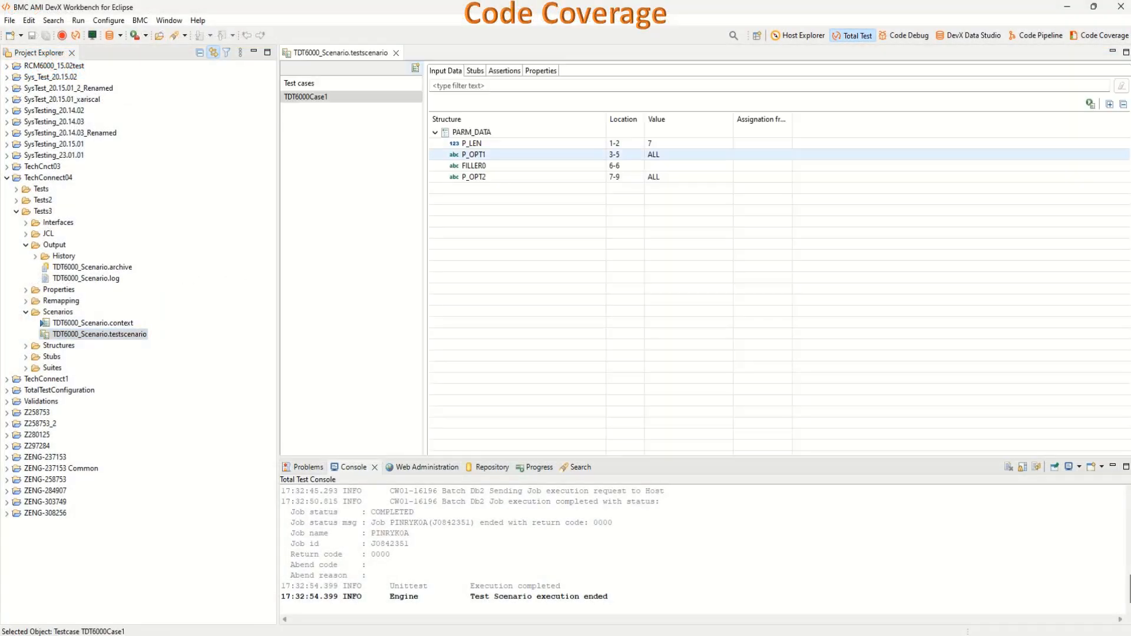
click(1091, 104)
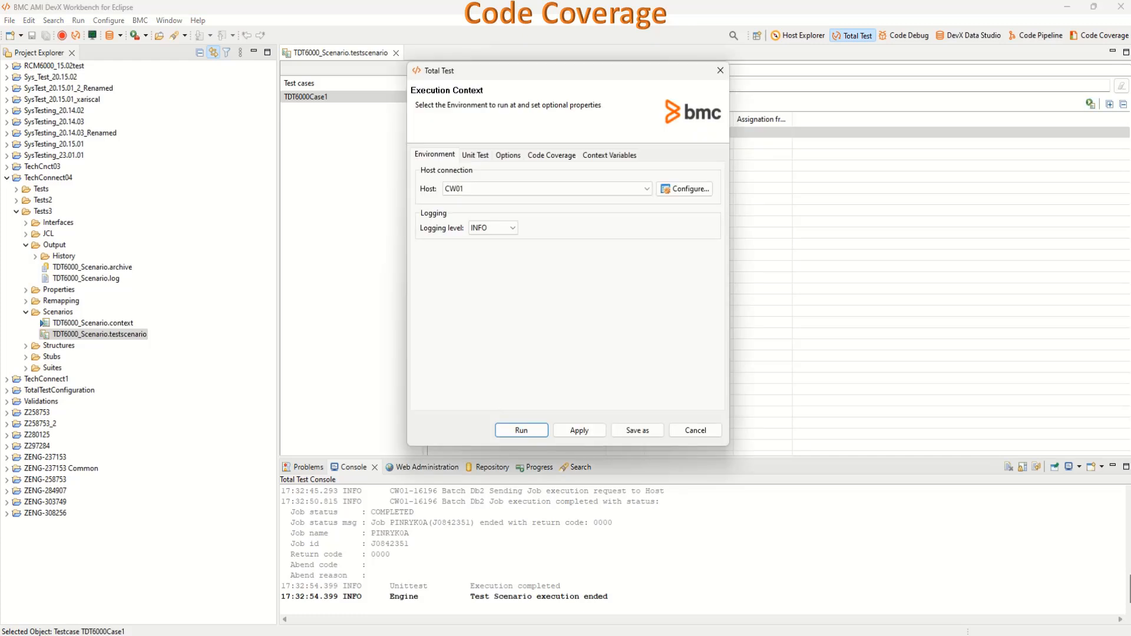
click(551, 155)
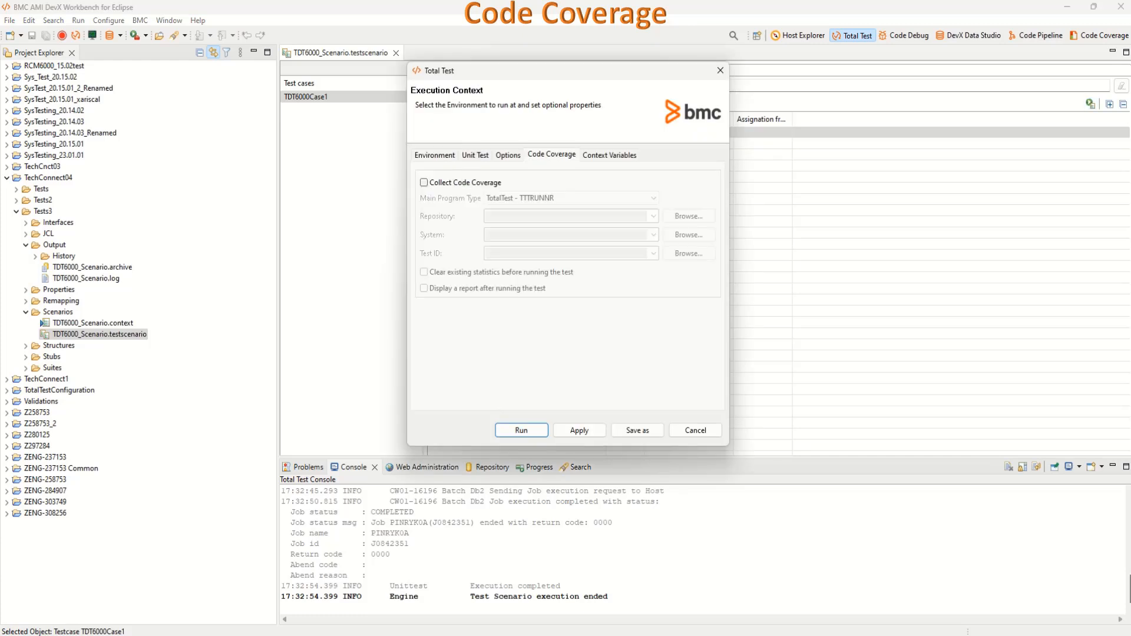
click(424, 182)
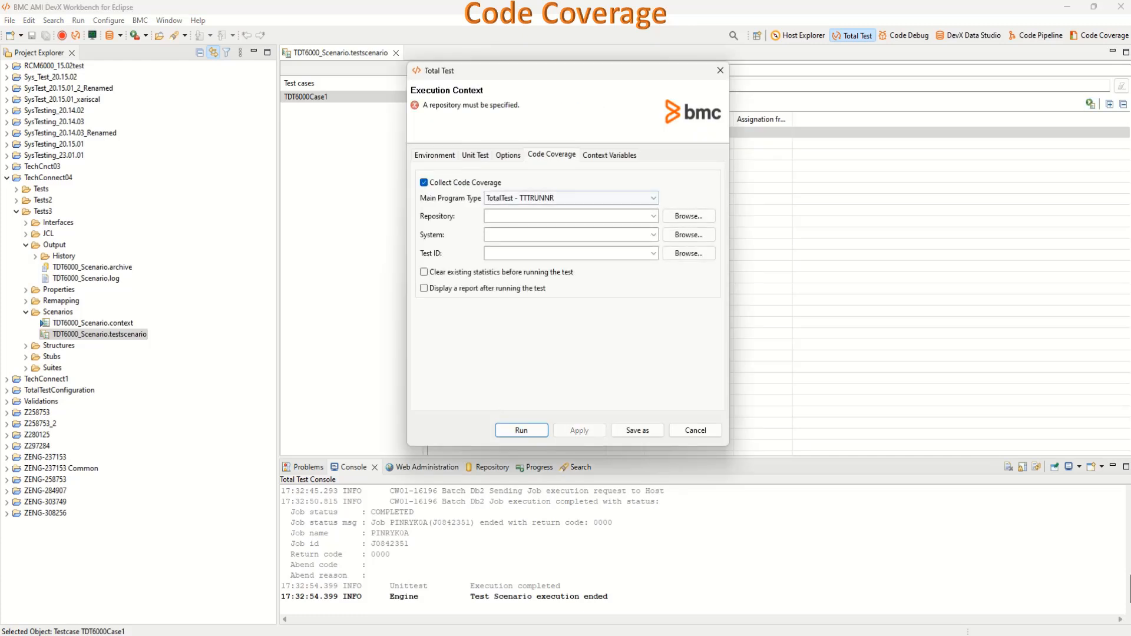
Step: Set the coverage repository, system CW56086 and test ID TC03, clear statistics, and apply
click(654, 216)
click(572, 228)
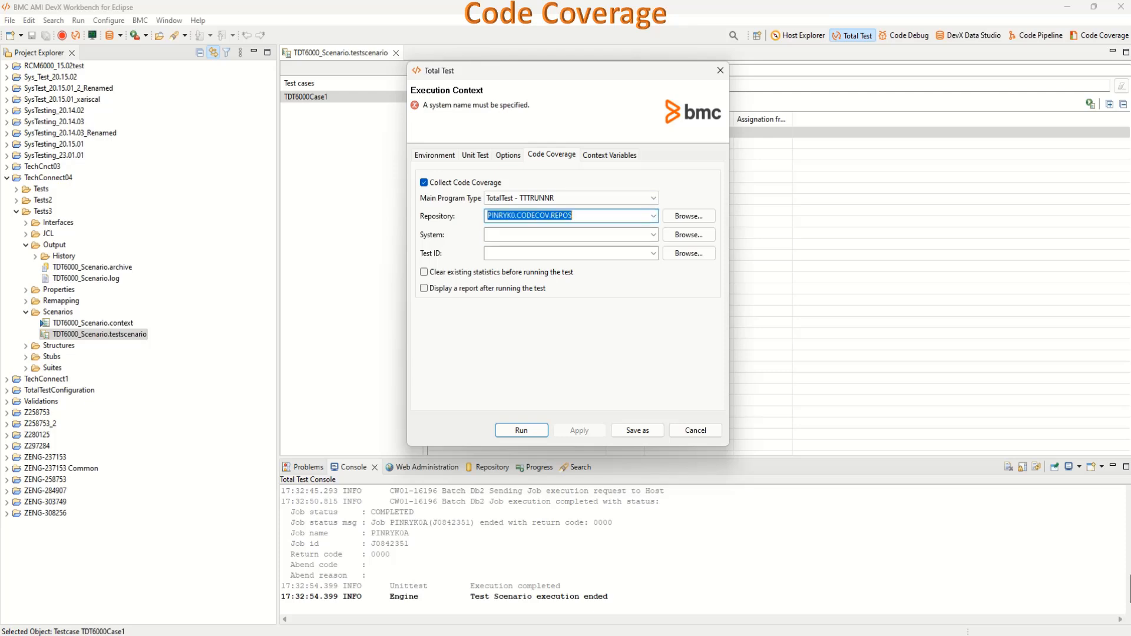
click(653, 235)
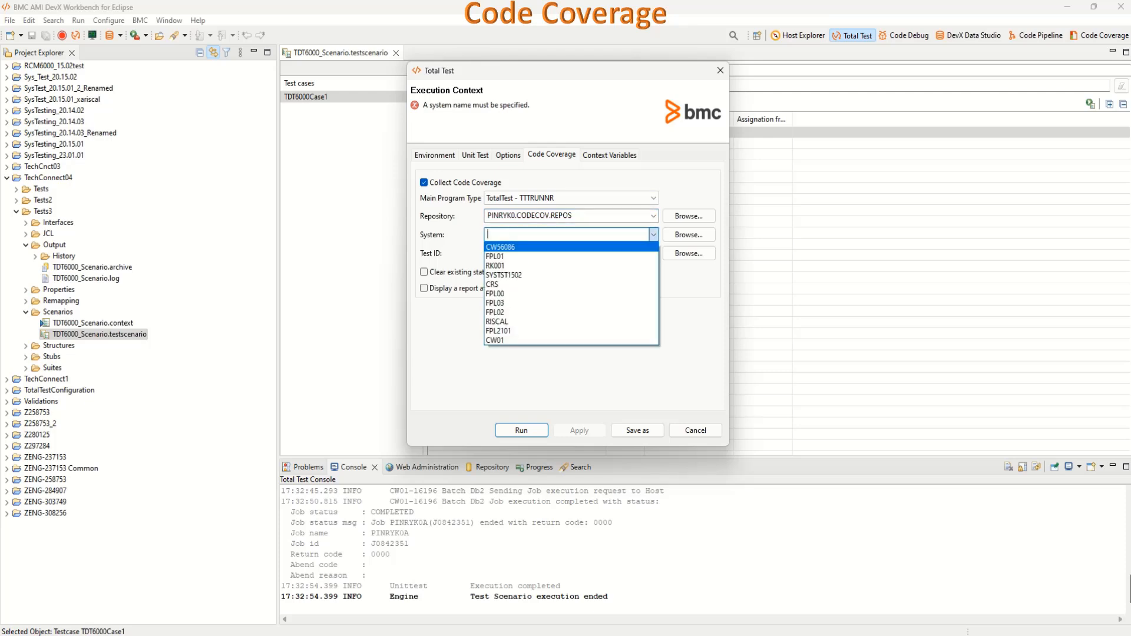
click(572, 247)
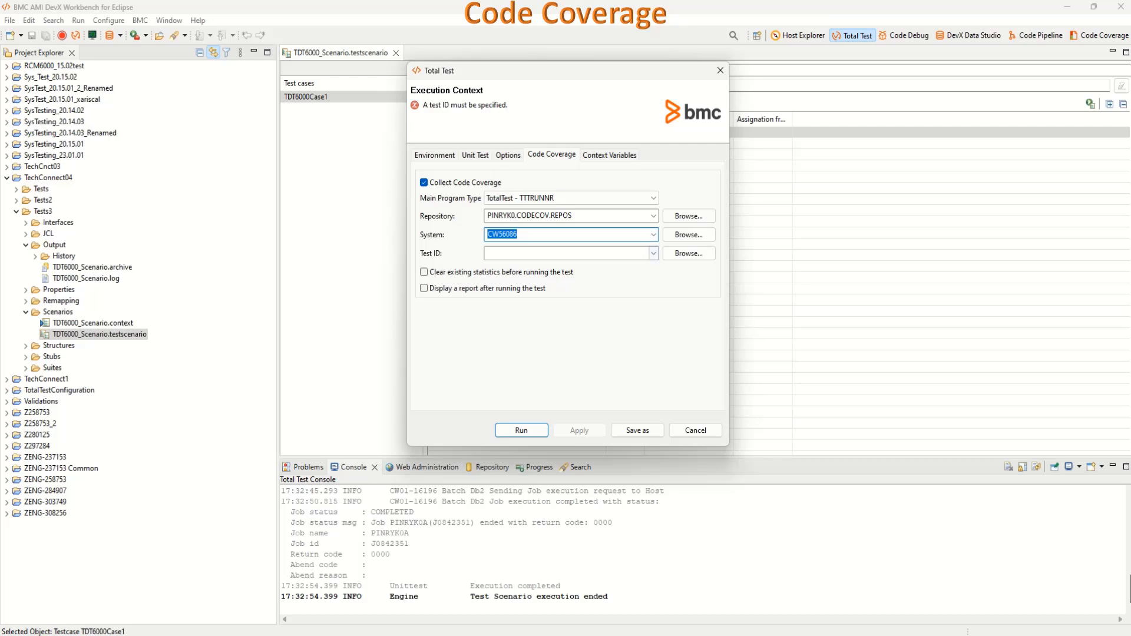
click(654, 253)
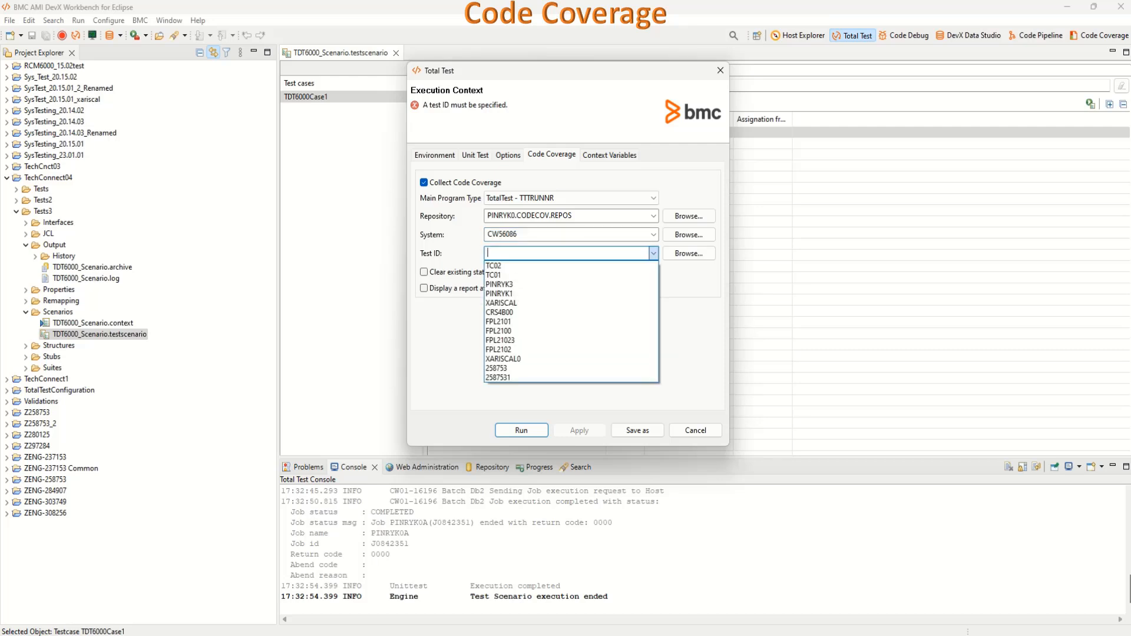
text(TC03)
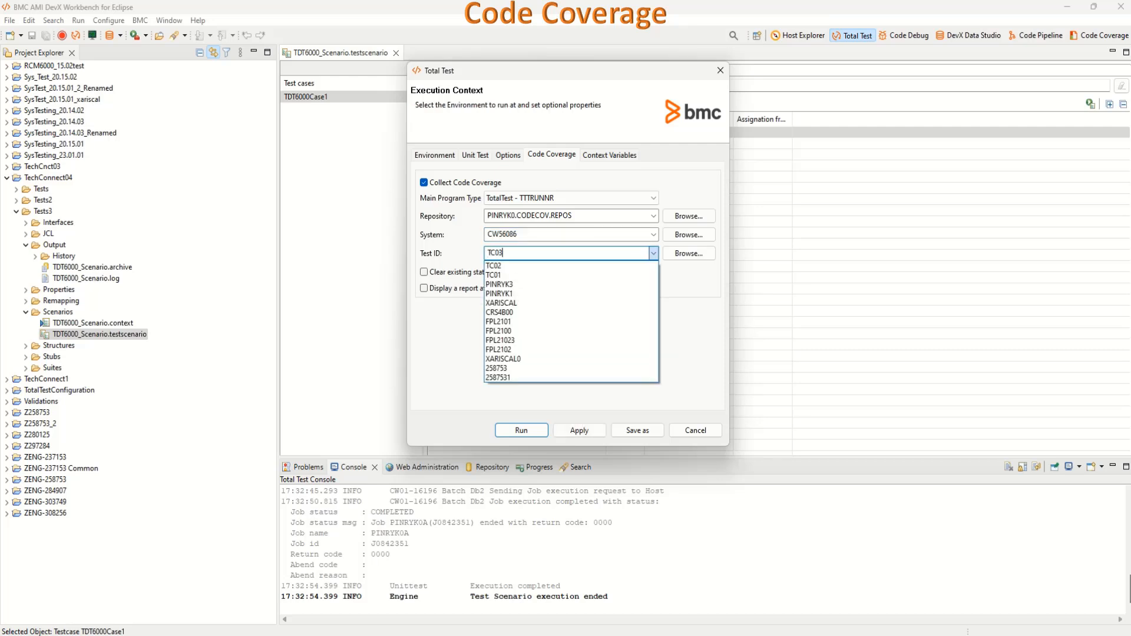
key(Escape)
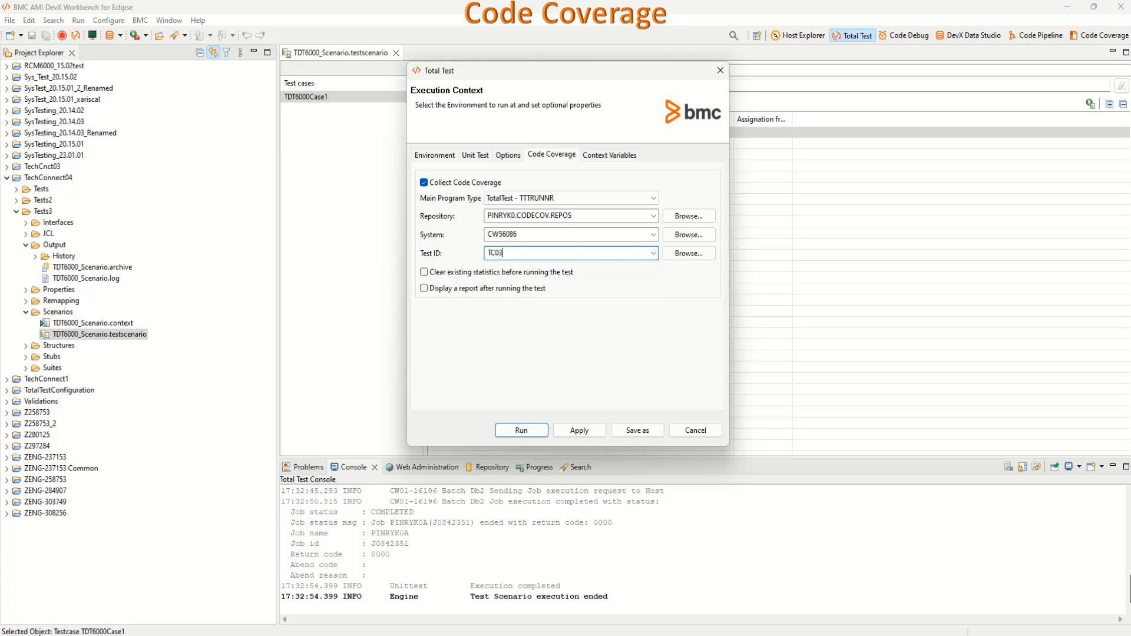
click(424, 273)
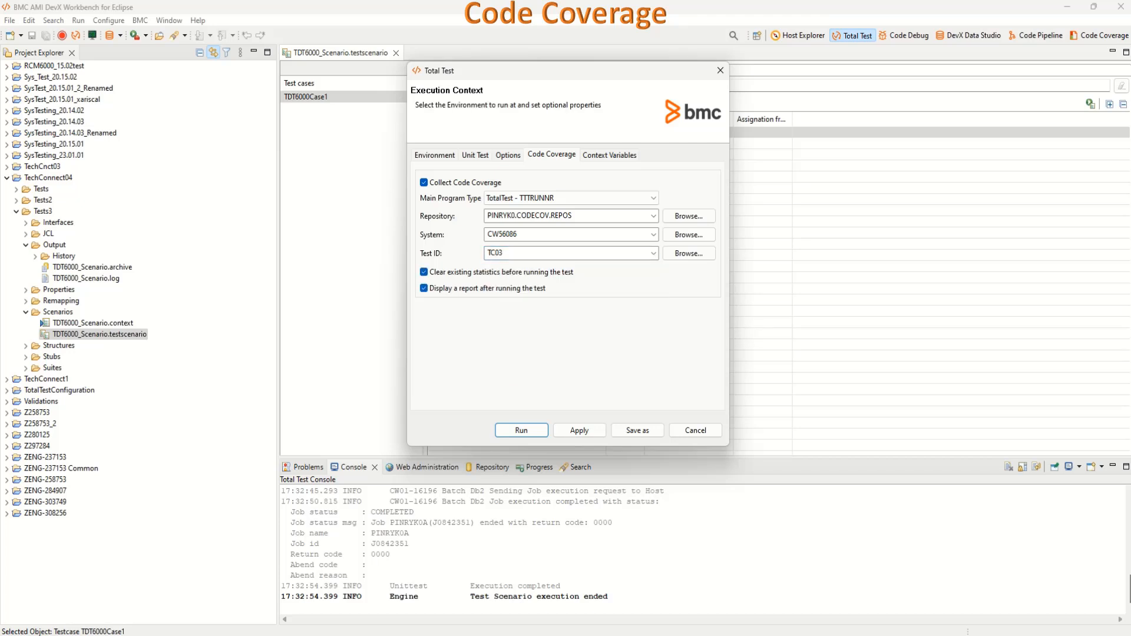
click(579, 431)
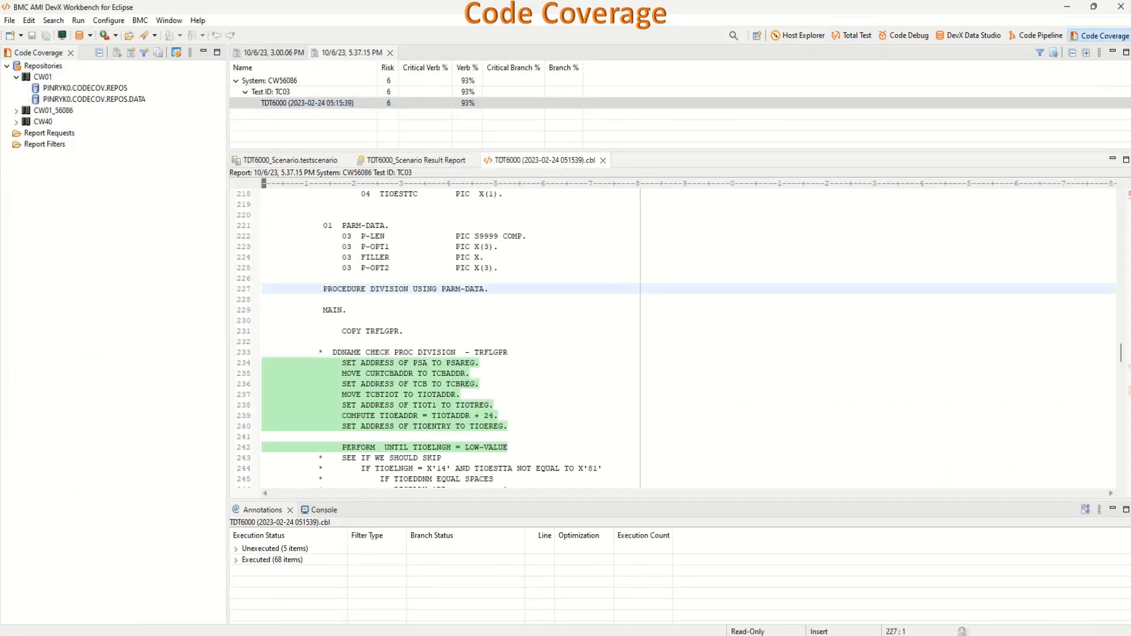
Step: Review the TDT6000 code coverage report, then start a new item in Jenkins
scroll(678, 339, up, 10)
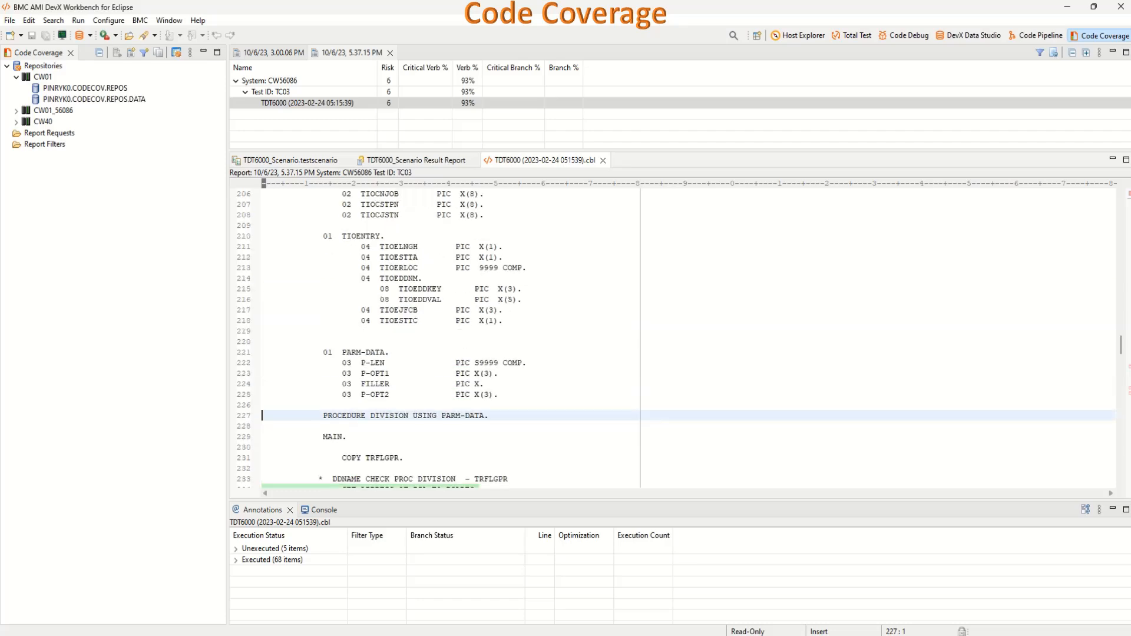
scroll(677, 339, down, 6)
scroll(678, 339, down, 17)
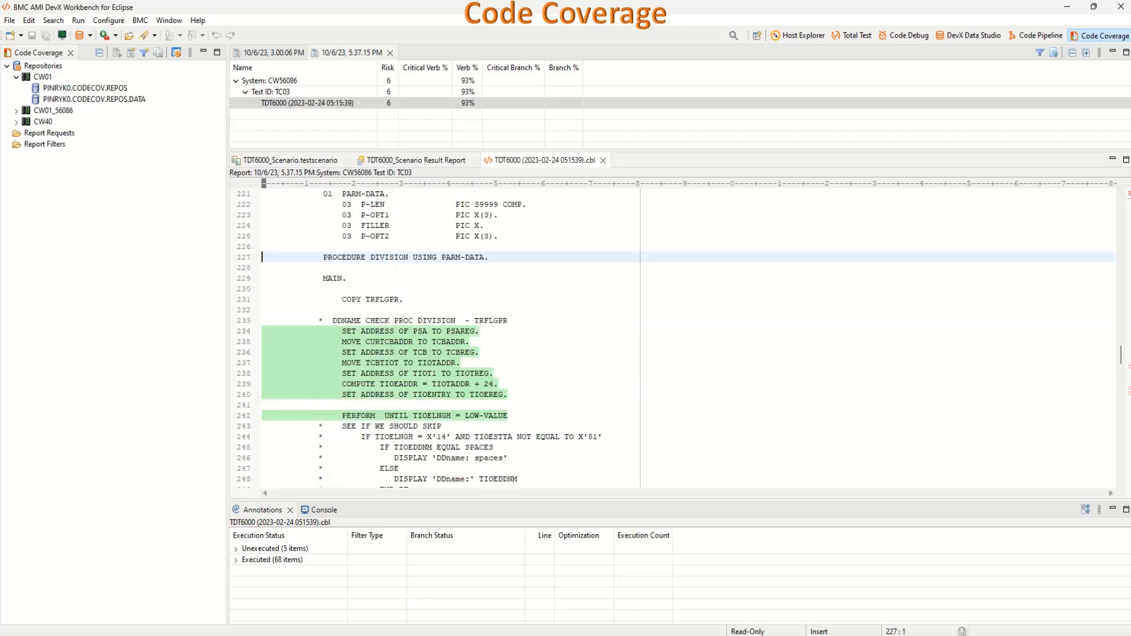
scroll(442, 339, down, 18)
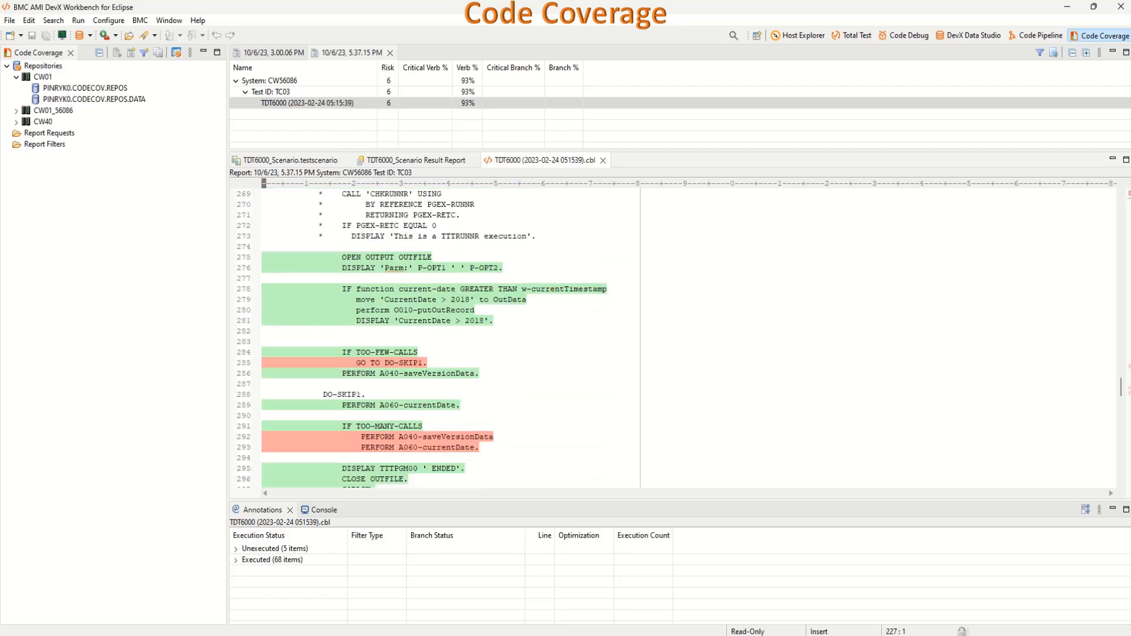
scroll(442, 339, down, 20)
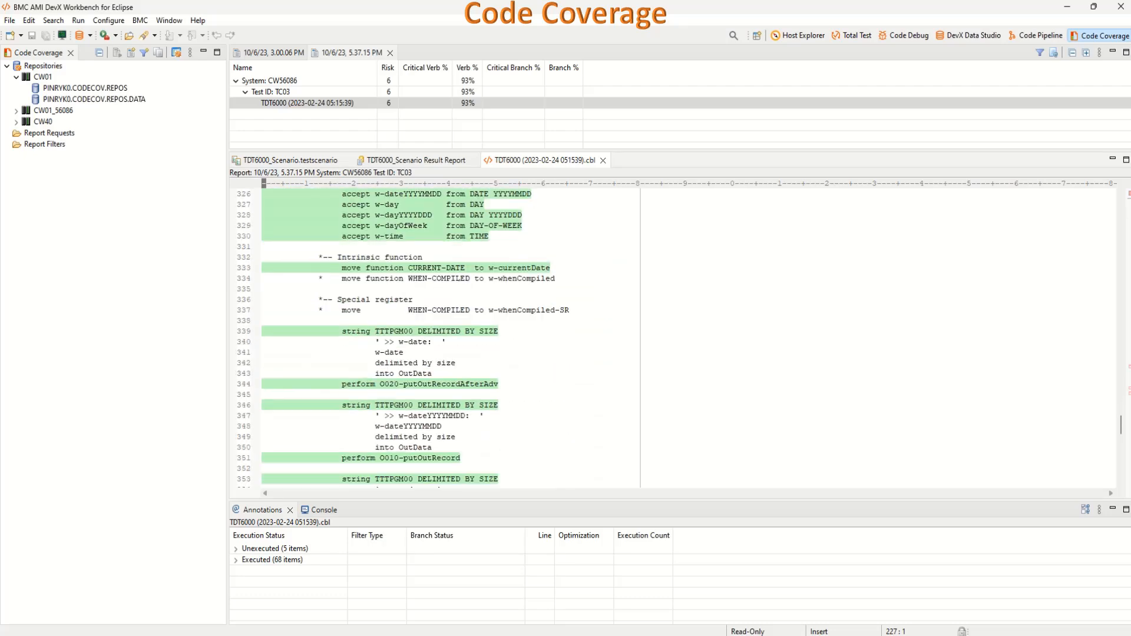
scroll(442, 339, down, 1)
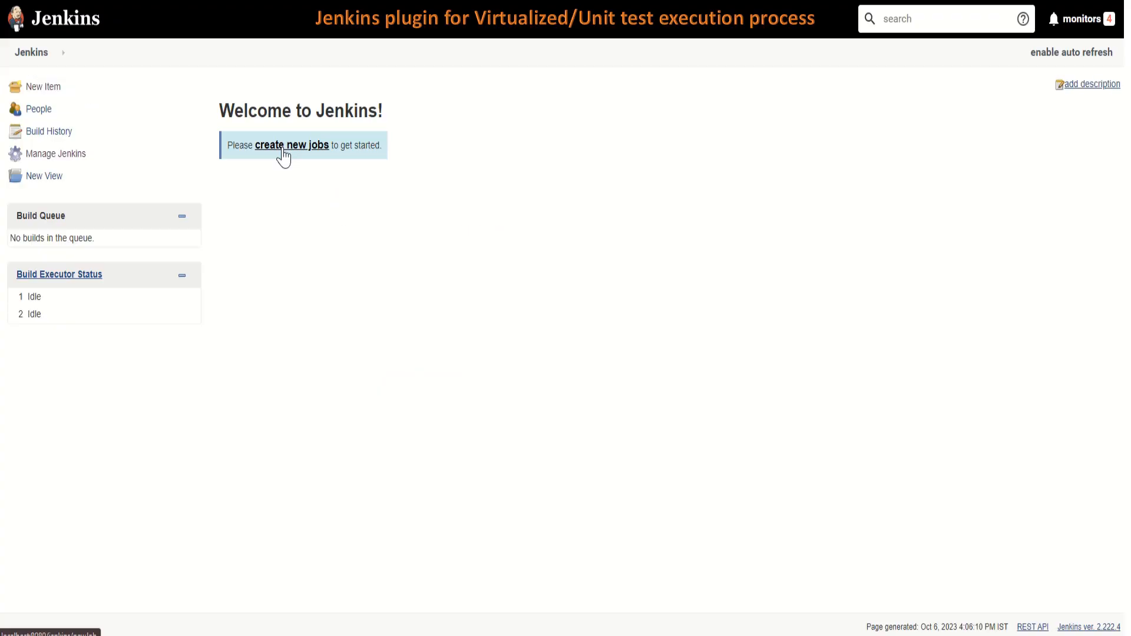
click(283, 151)
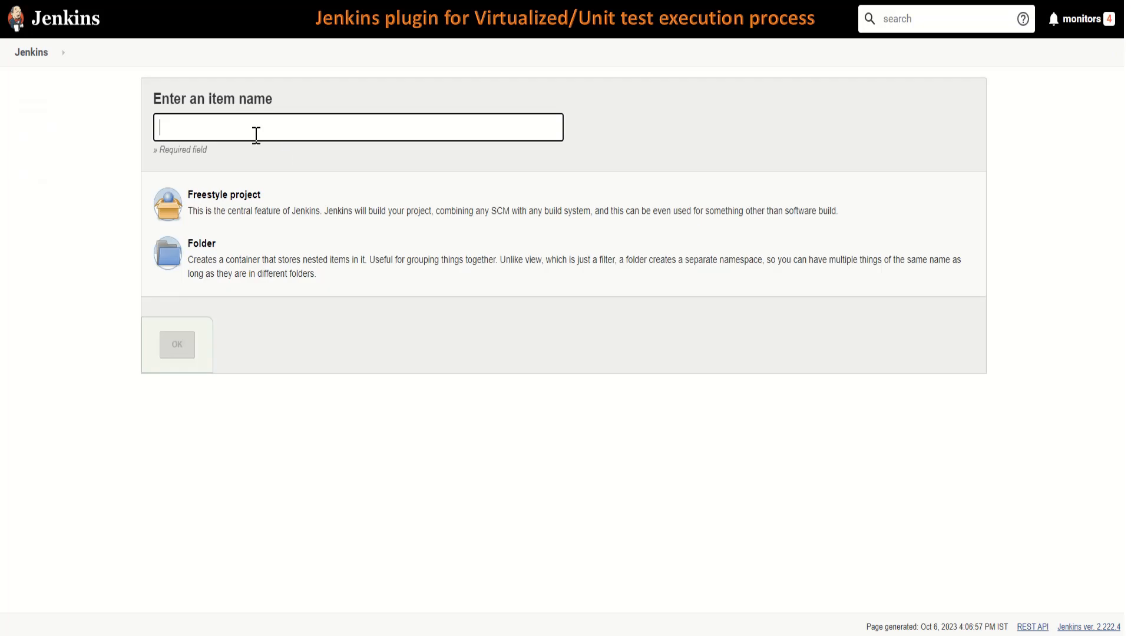
Step: Create the freestyle project 'Total Test DevOps' and bring up its build step types
click(248, 134)
text(Total Test DevOps)
click(234, 200)
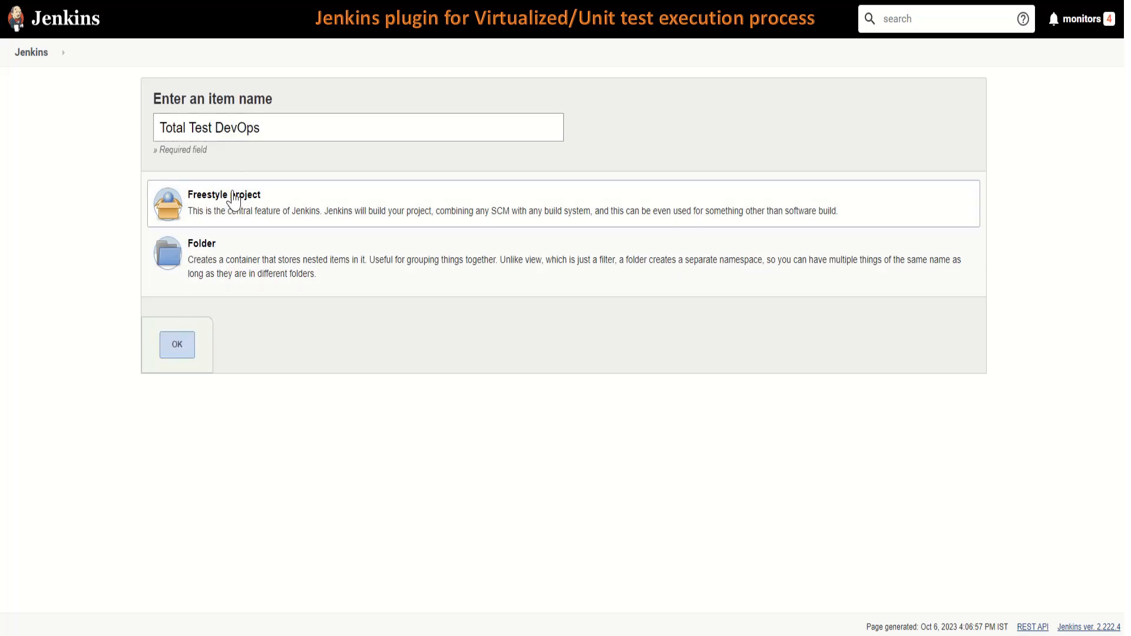
click(178, 344)
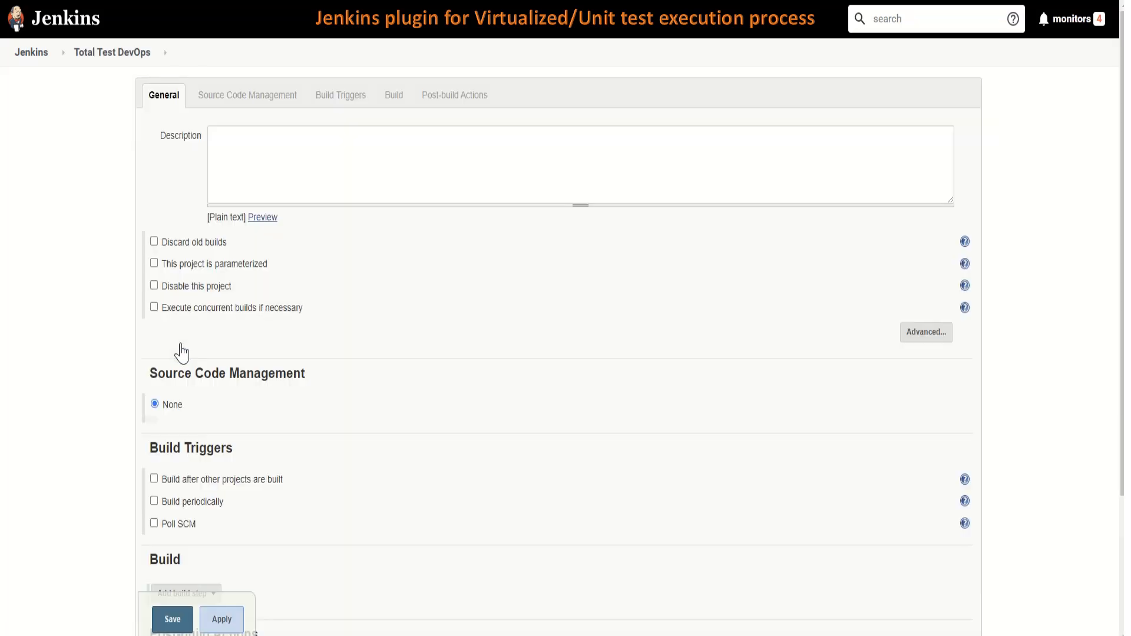
scroll(222, 474, down, 3)
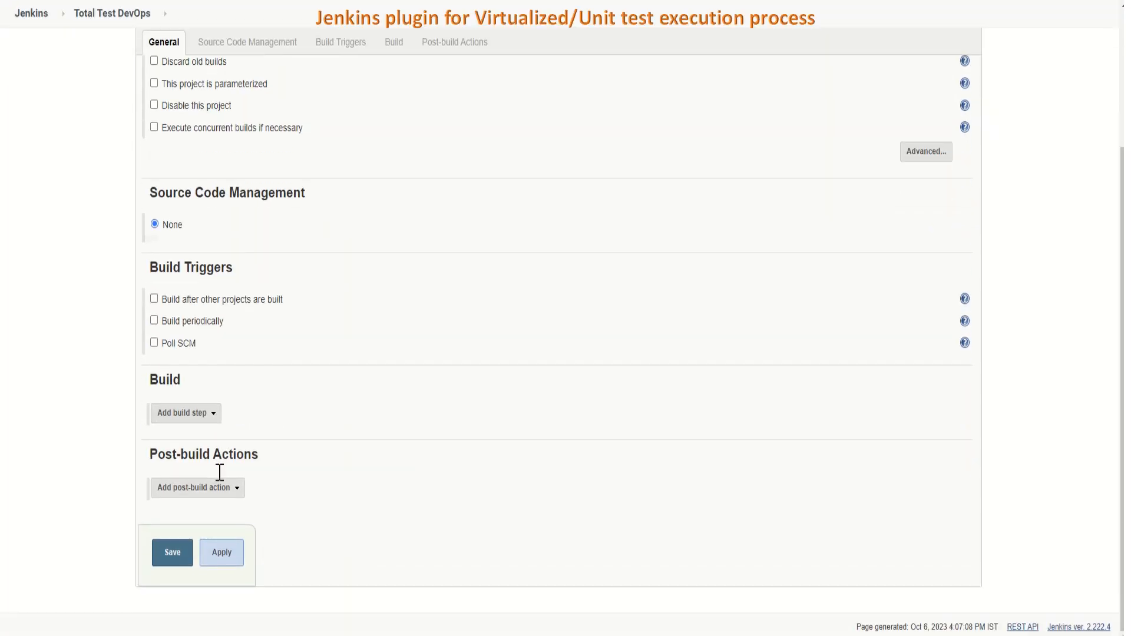
click(190, 414)
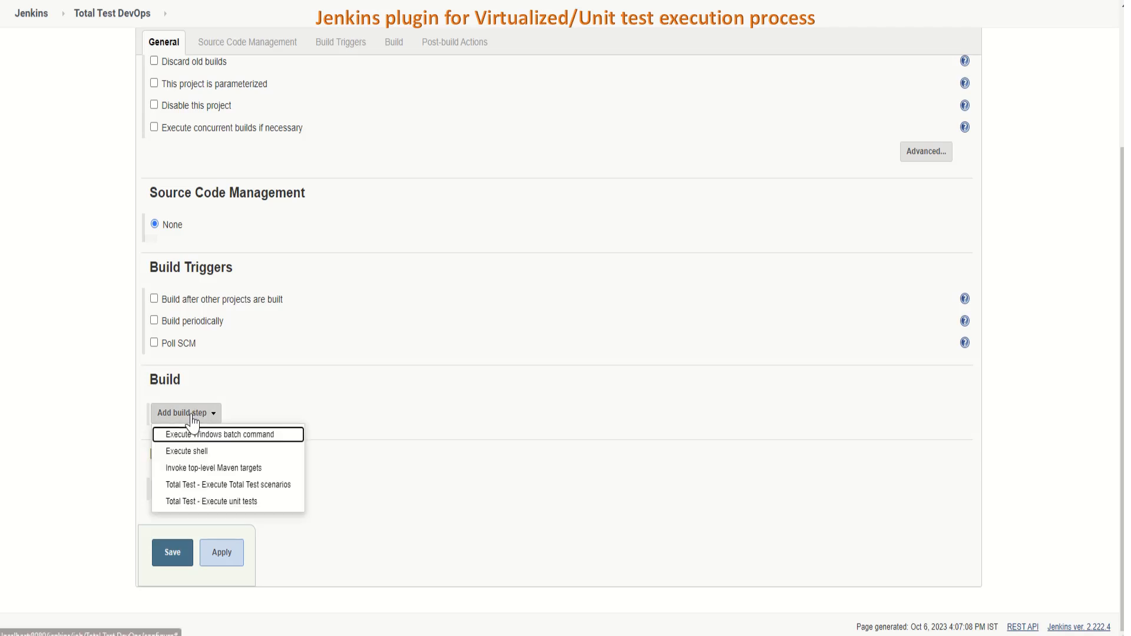
Step: Add an Execute Total Test scenarios step using host CW13-16196, its login credentials and CES URL
click(202, 484)
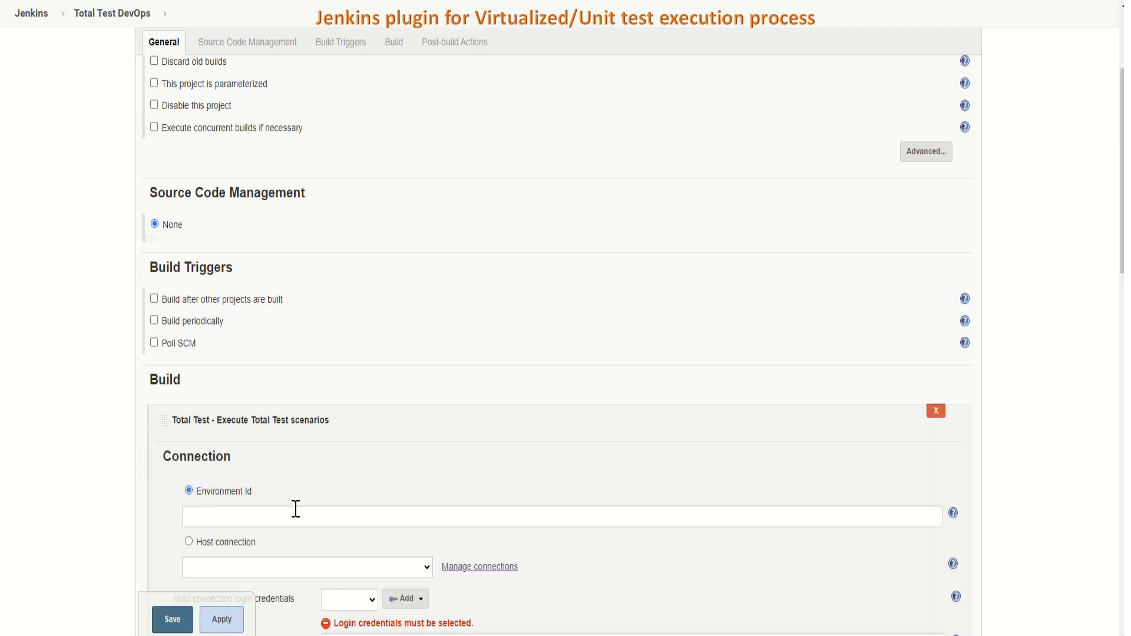
scroll(189, 459, down, 2)
click(189, 403)
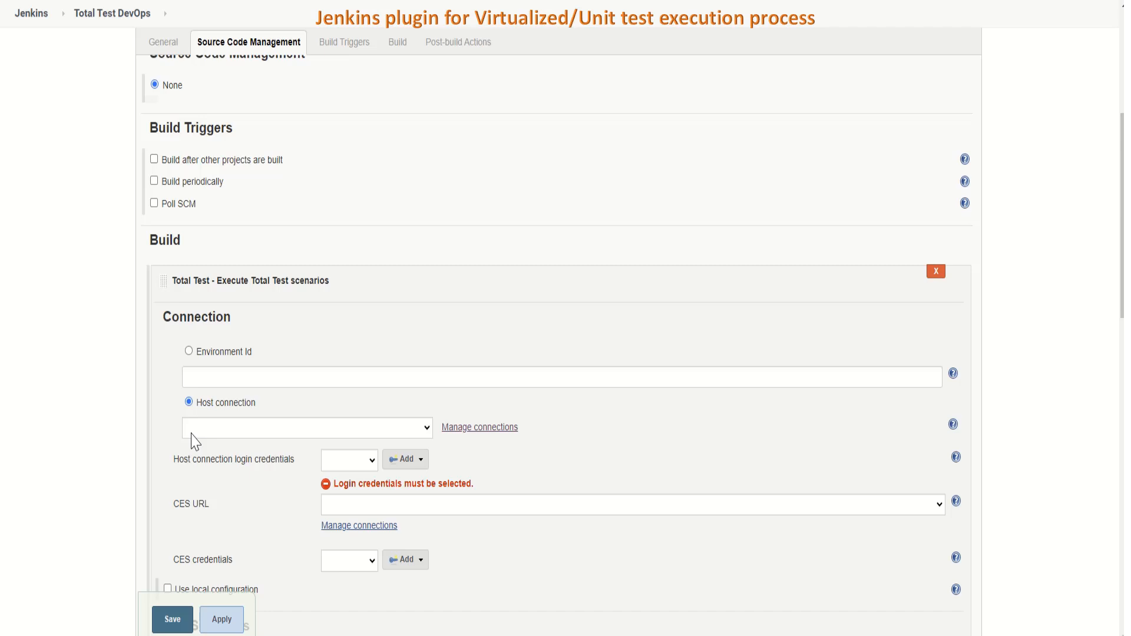
click(425, 429)
click(291, 457)
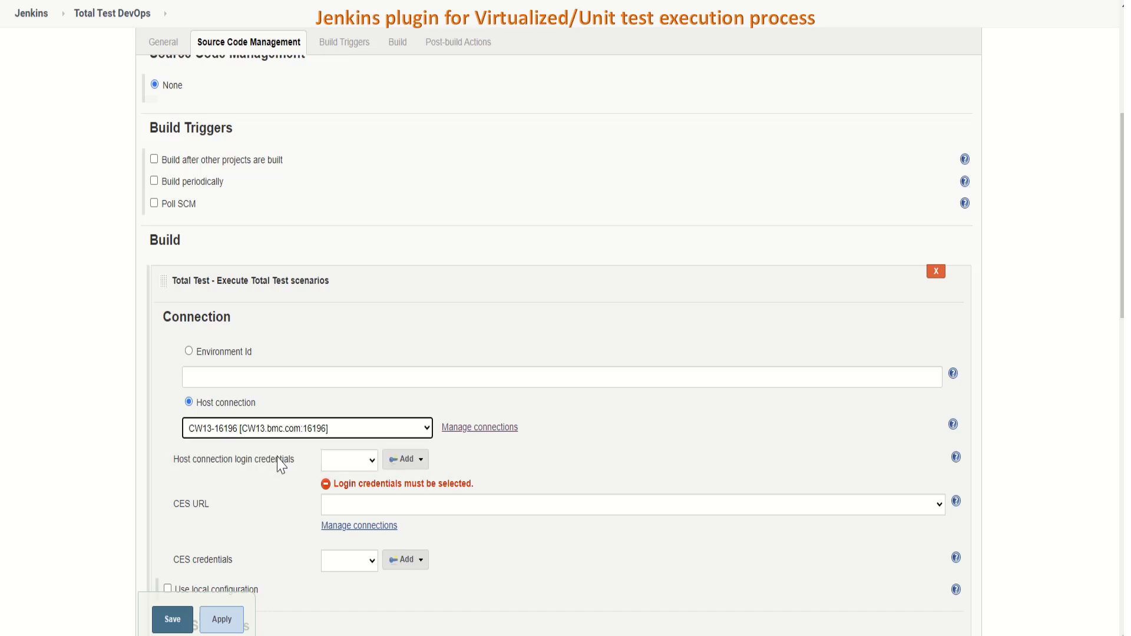
click(368, 461)
click(349, 496)
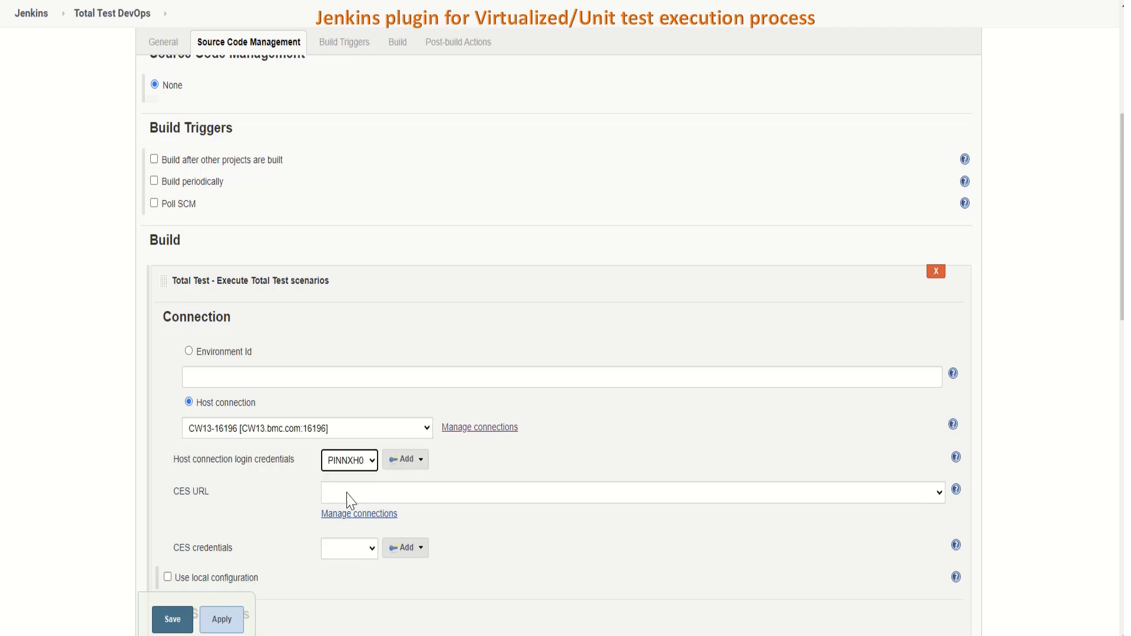
click(375, 495)
click(372, 524)
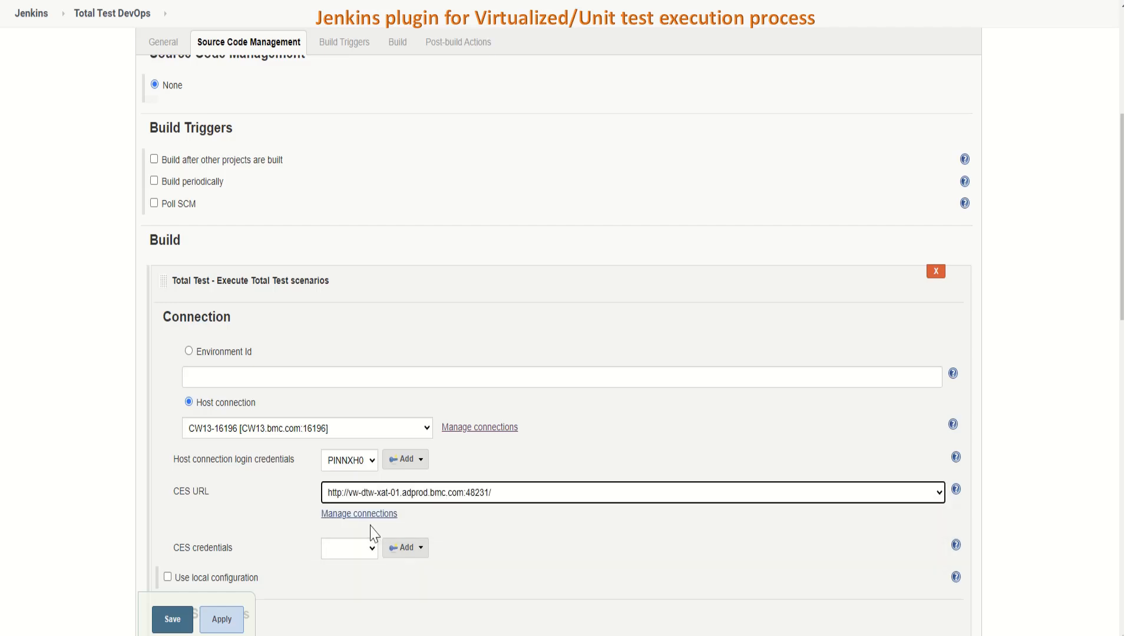
Step: Paste the workspace Scenarios folder as the test folder and save the job
scroll(373, 533, down, 3)
scroll(372, 534, down, 1)
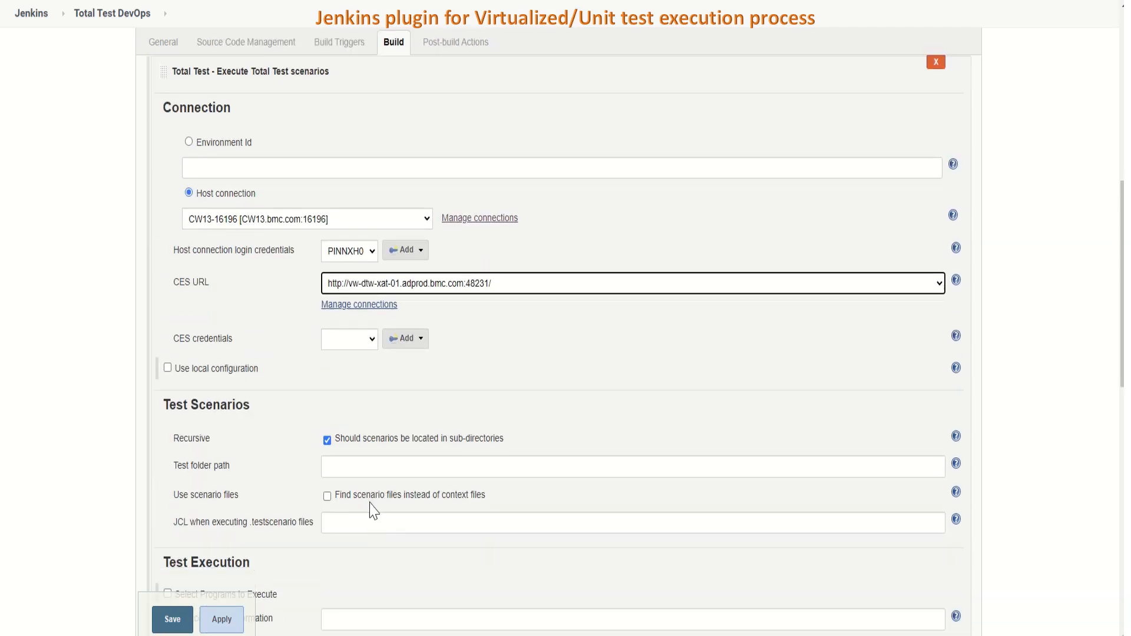
click(365, 466)
text(C:\Users\nharibha\Compuware\Workbench\workspace\CWKTCOBX\Tests\Scenarios)
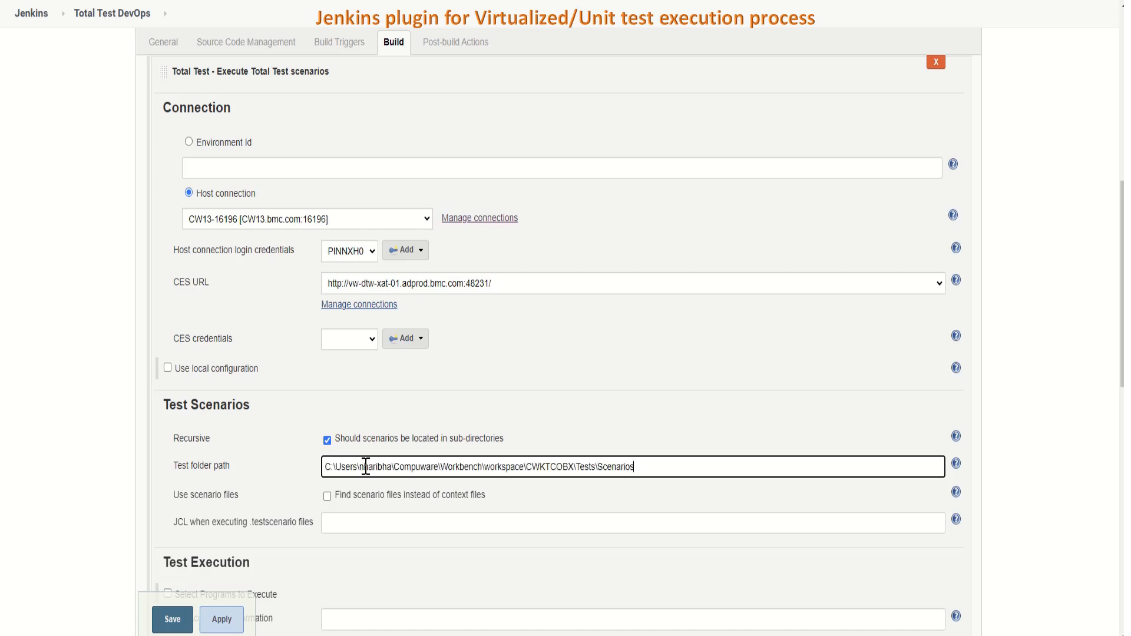
scroll(378, 471, down, 1)
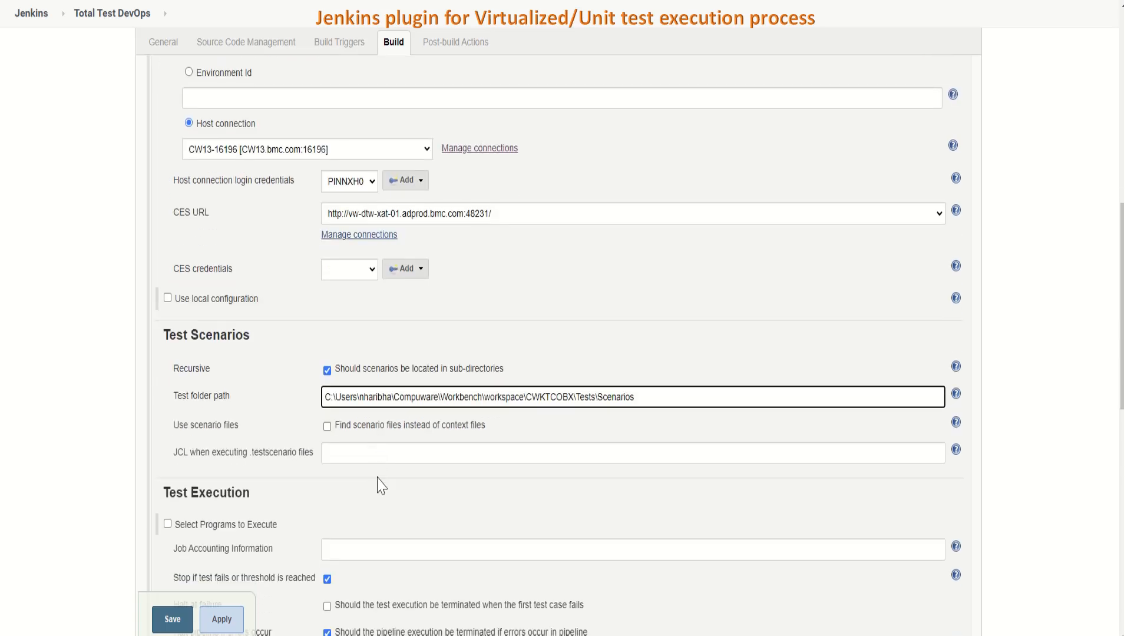
scroll(378, 486, down, 4)
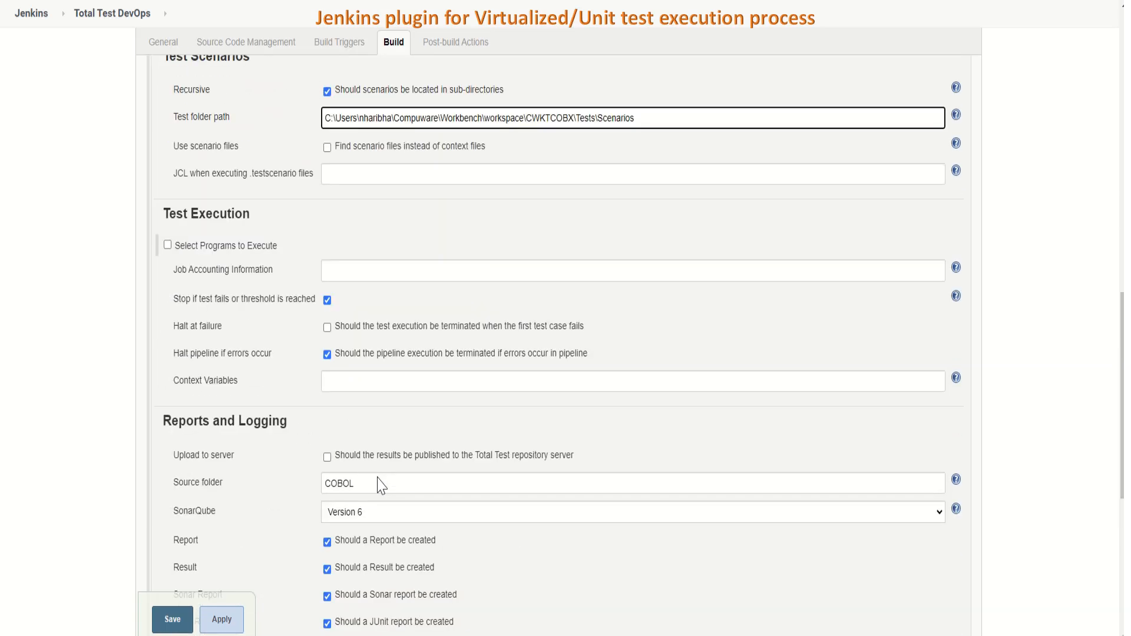
scroll(379, 477, down, 4)
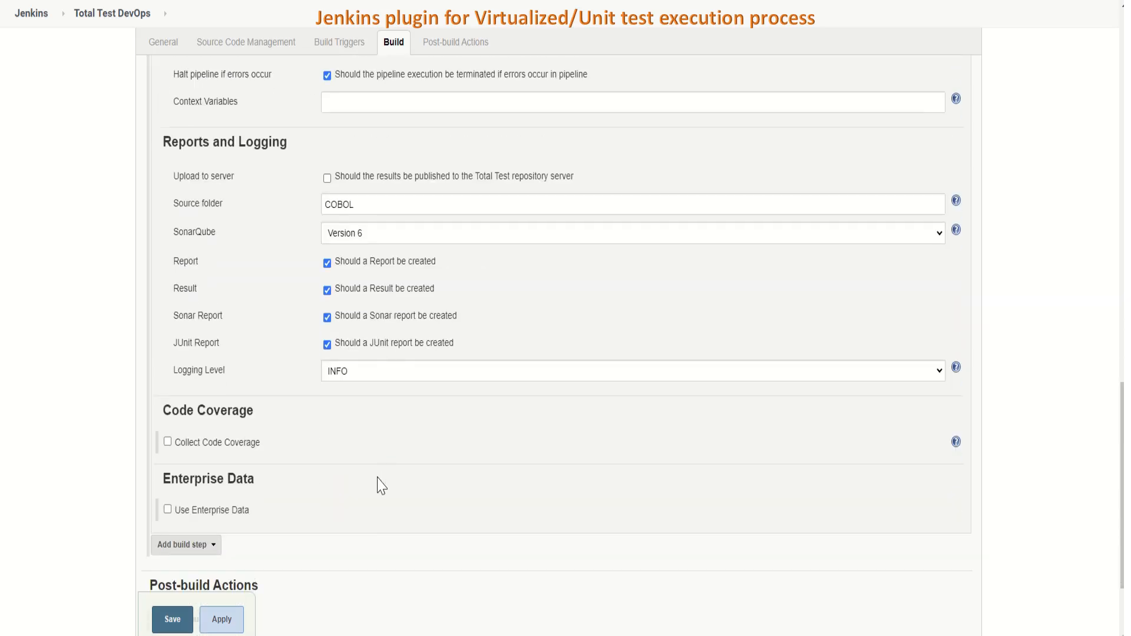
scroll(381, 486, down, 2)
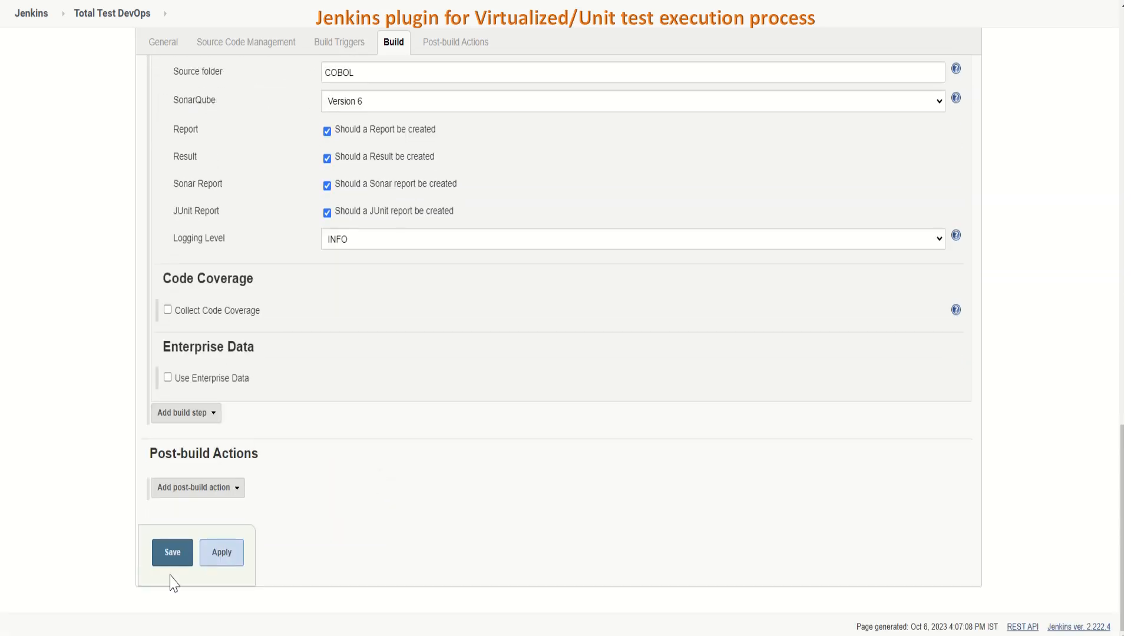
click(173, 554)
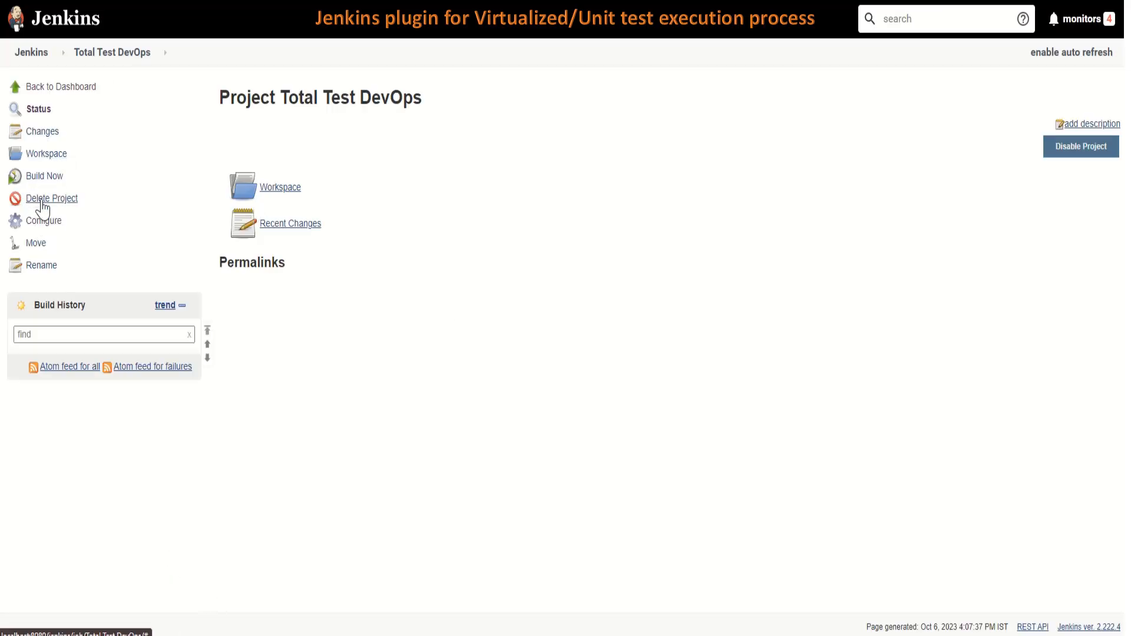
Step: Build Total Test DevOps, follow build #1's console output, then open build #1's page
click(43, 184)
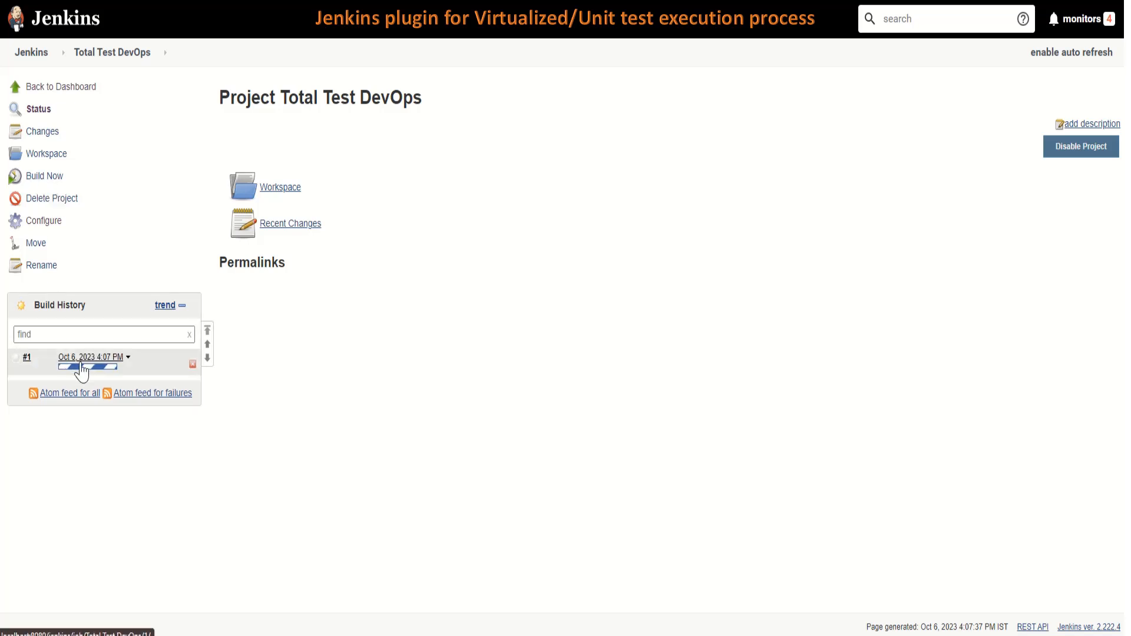
click(128, 358)
click(121, 403)
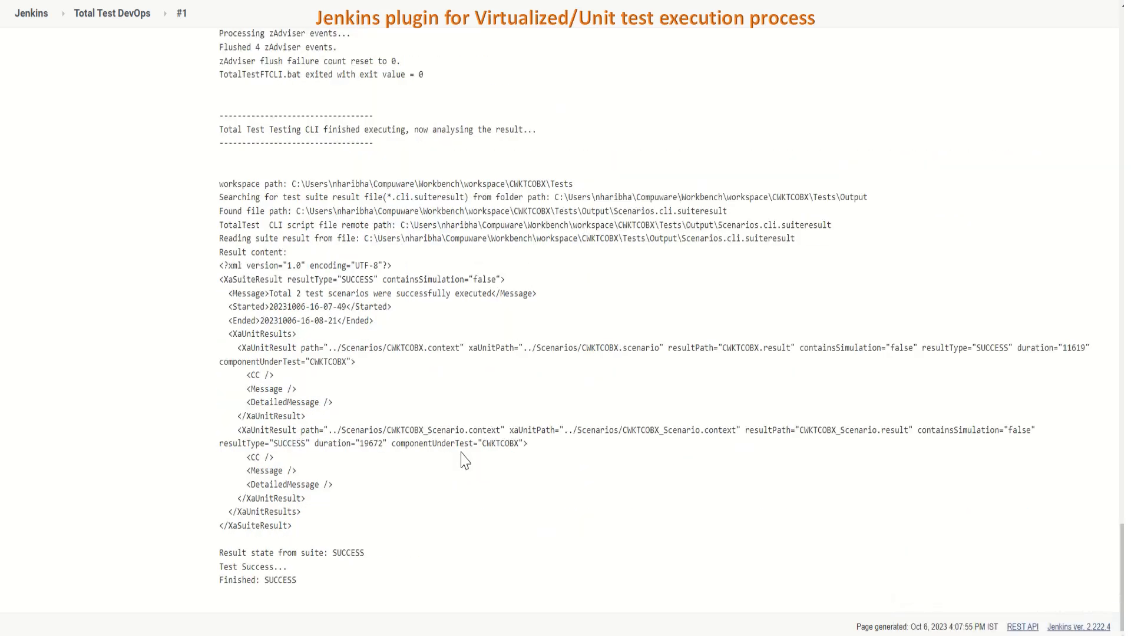
click(95, 16)
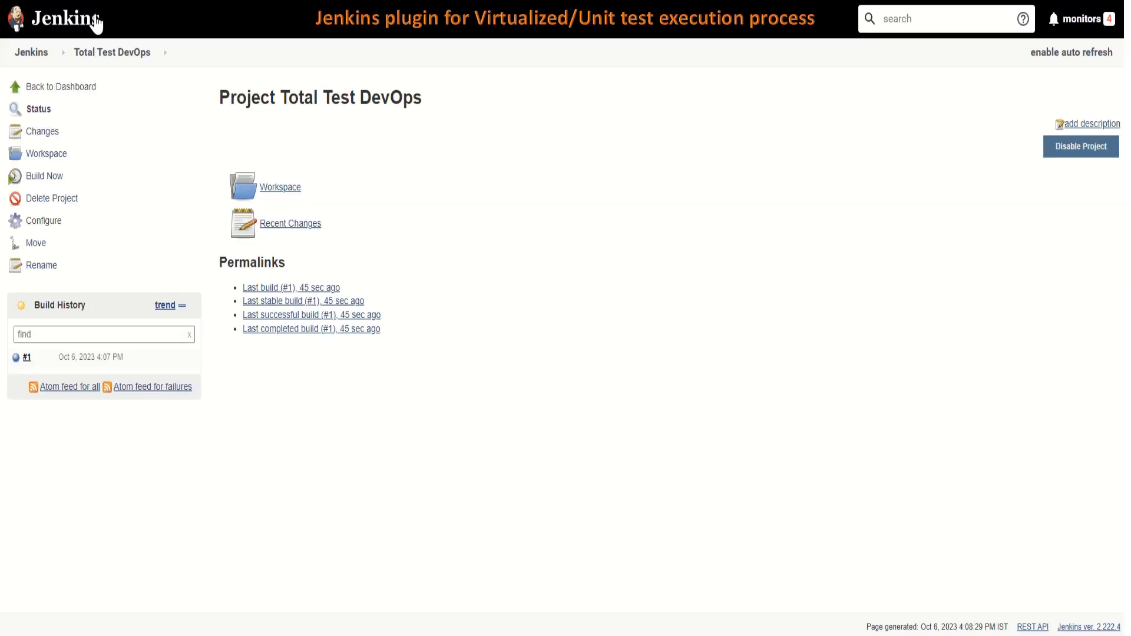
click(26, 357)
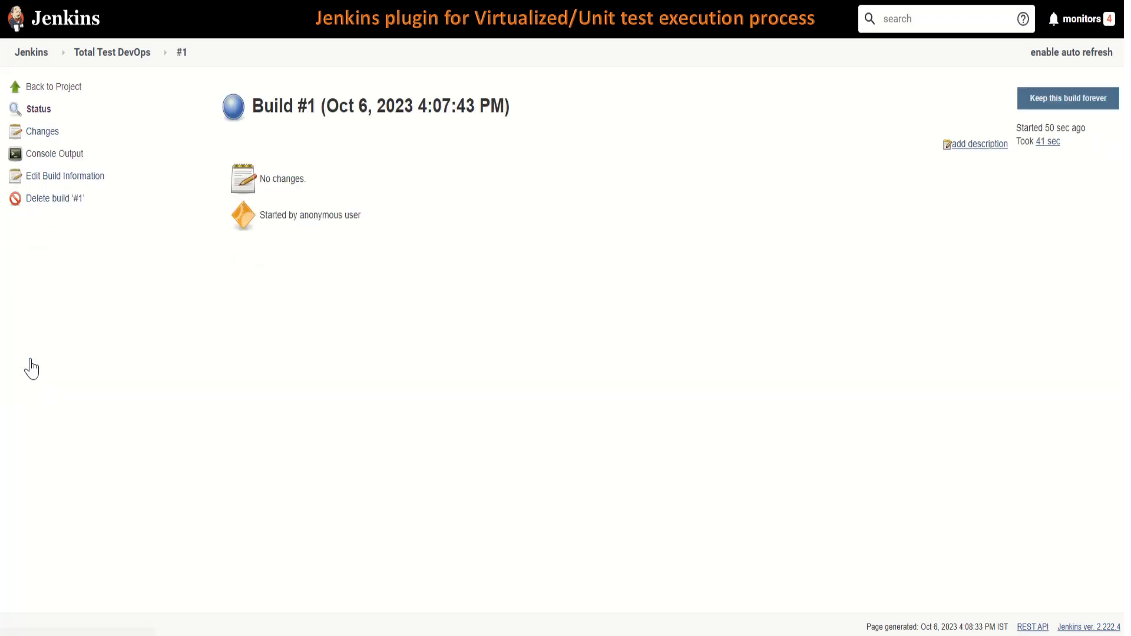
Step: Scroll build #1's console log to the end and highlight the 'Finished: SUCCESS' line
click(55, 158)
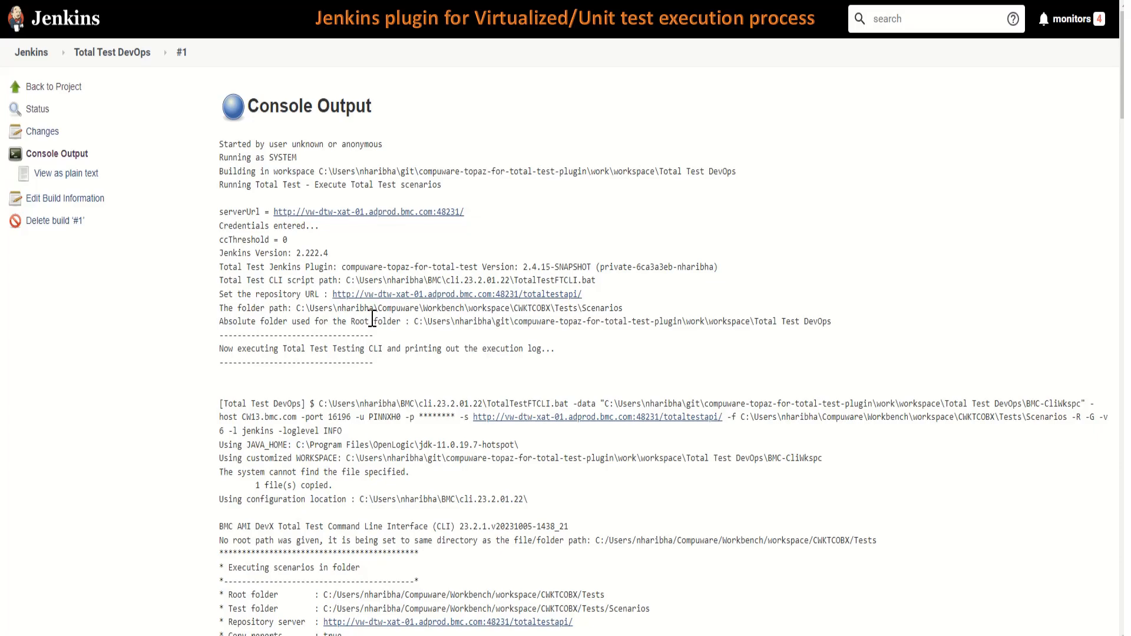
scroll(372, 324, down, 3)
scroll(372, 324, down, 10)
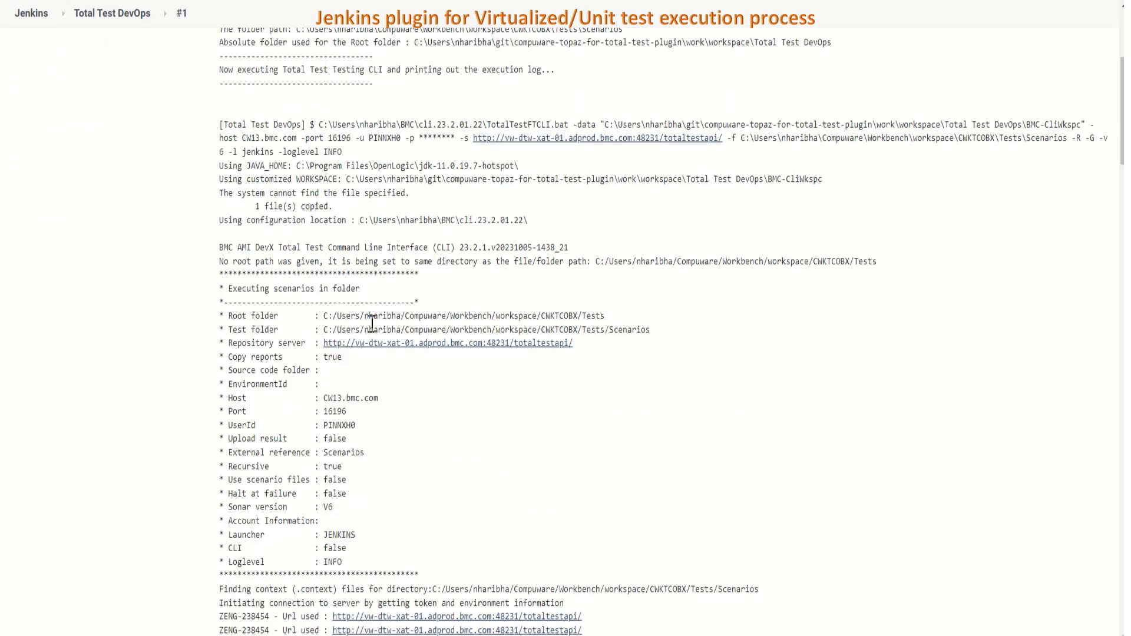
scroll(372, 345, down, 3)
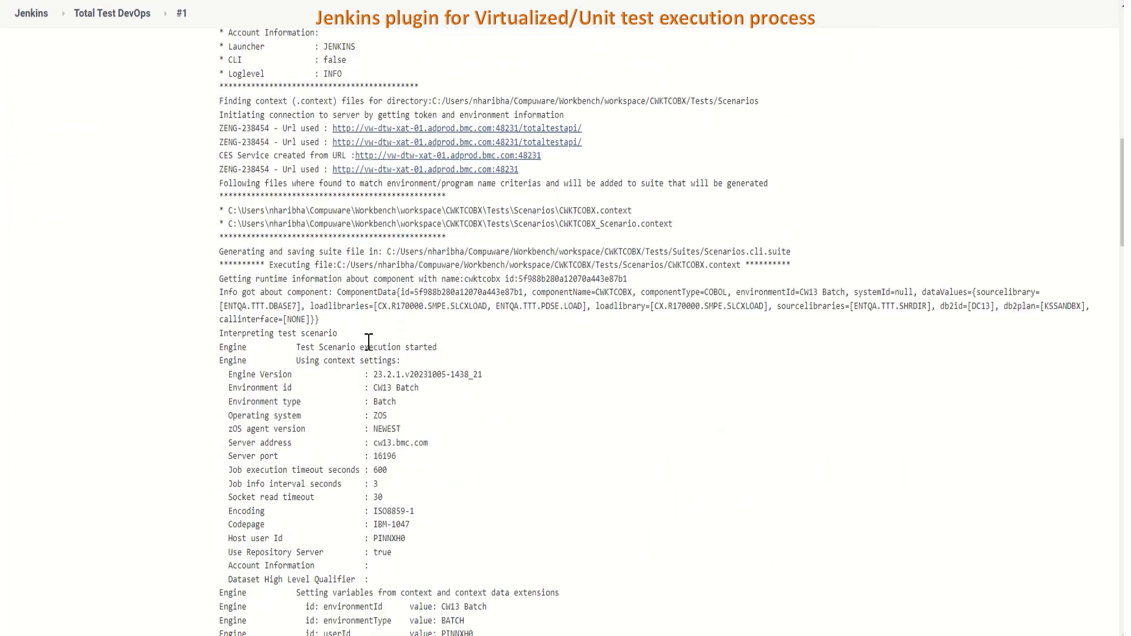
scroll(369, 344, up, 2)
scroll(369, 342, down, 1)
scroll(369, 342, down, 12)
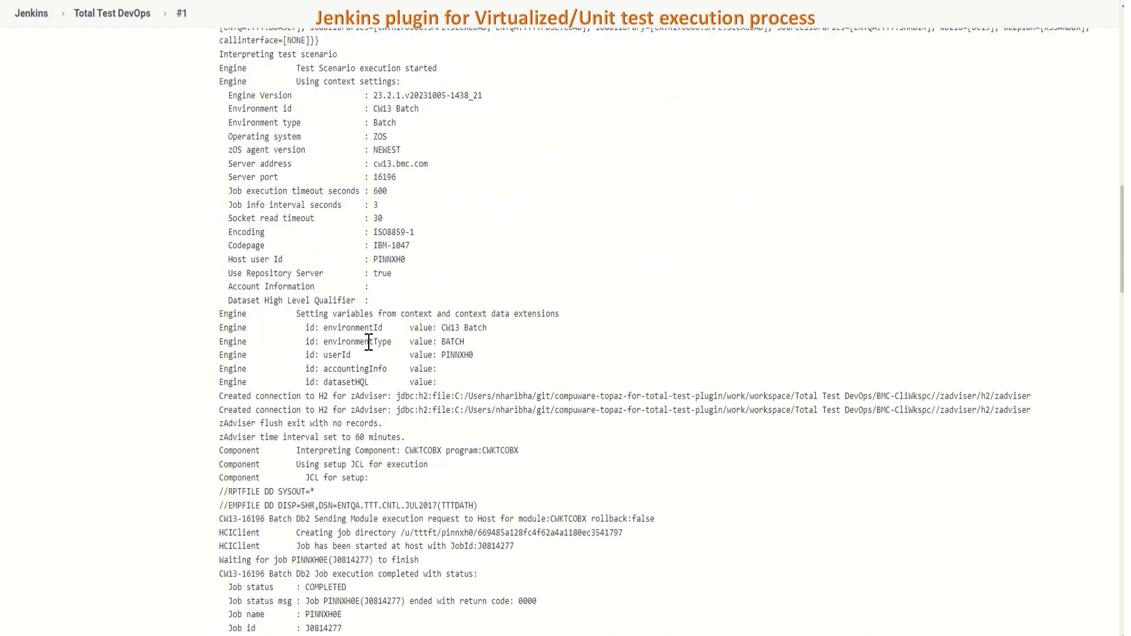
scroll(368, 342, down, 18)
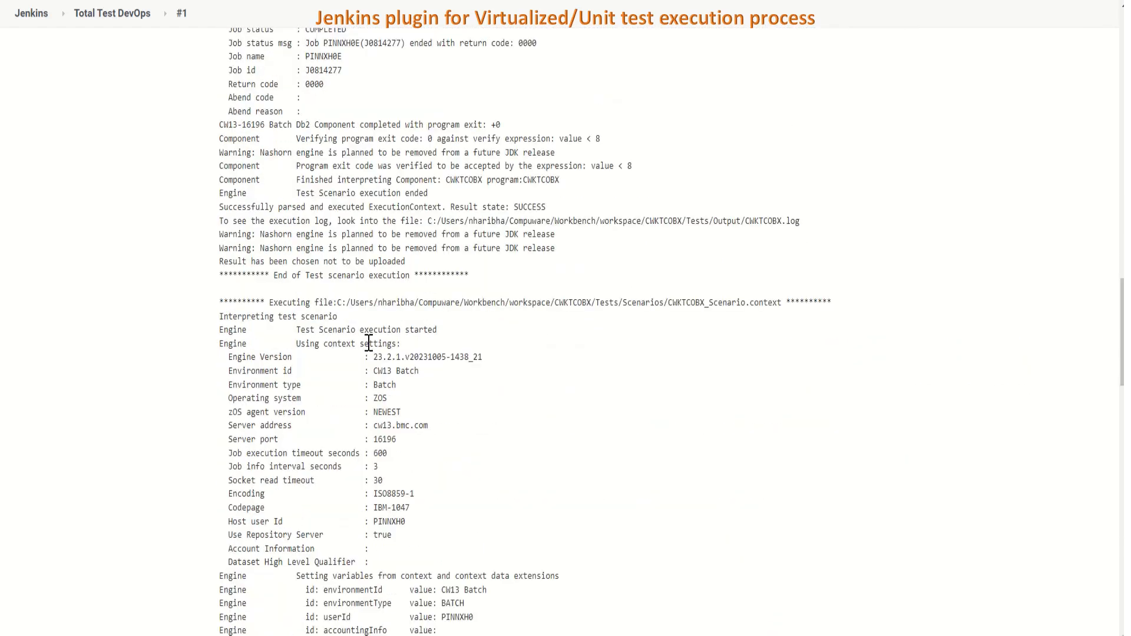
scroll(370, 357, down, 20)
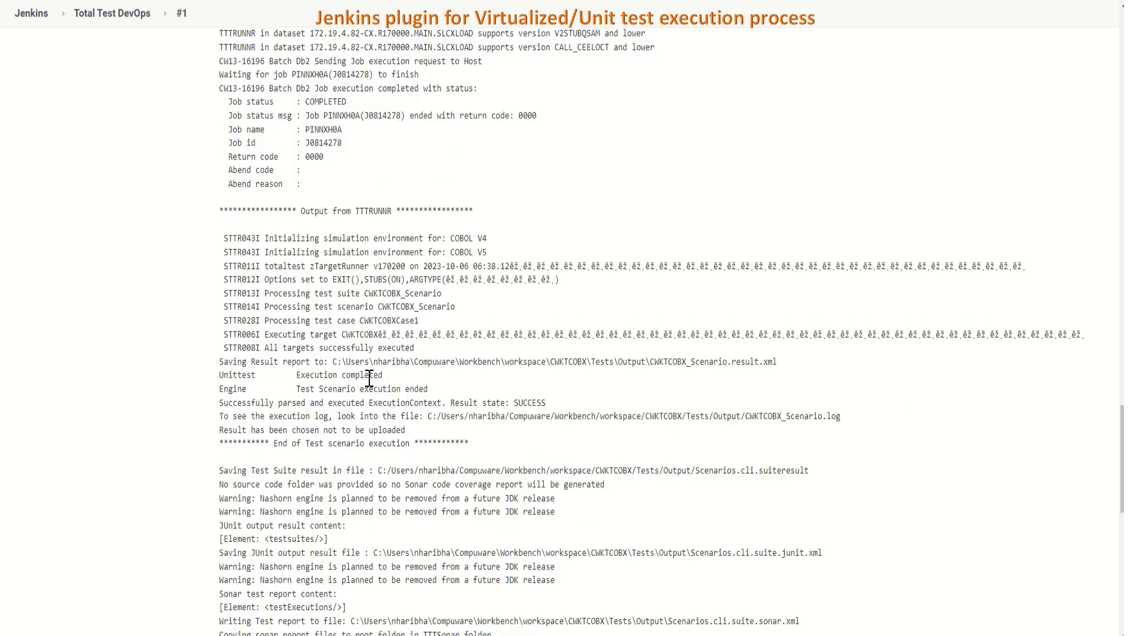
scroll(371, 415, down, 6)
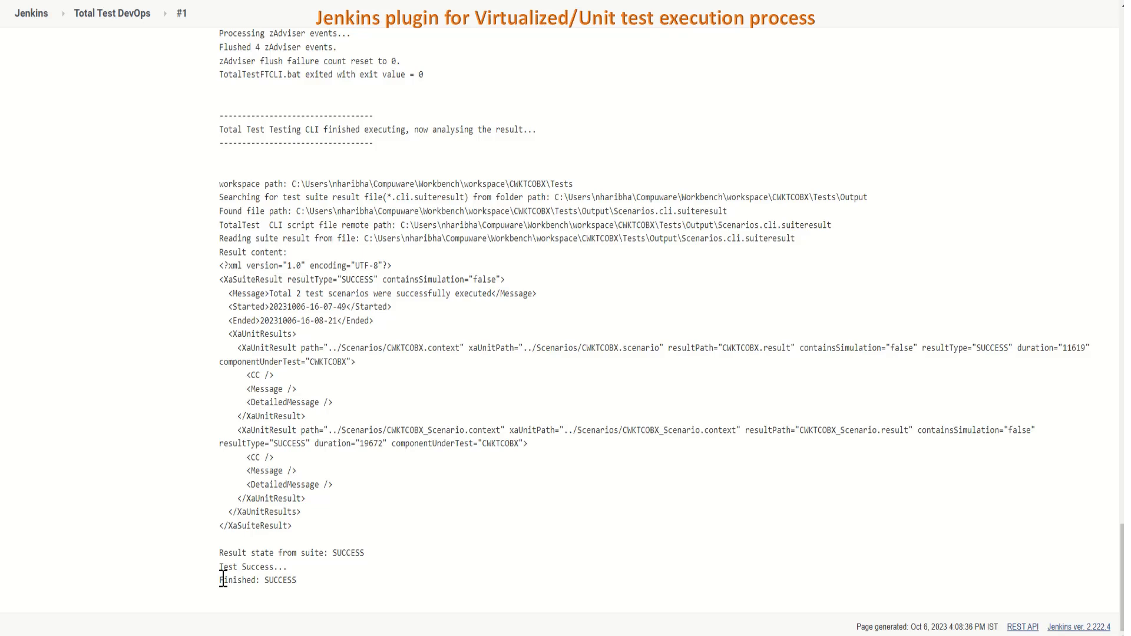
drag(223, 581, 305, 581)
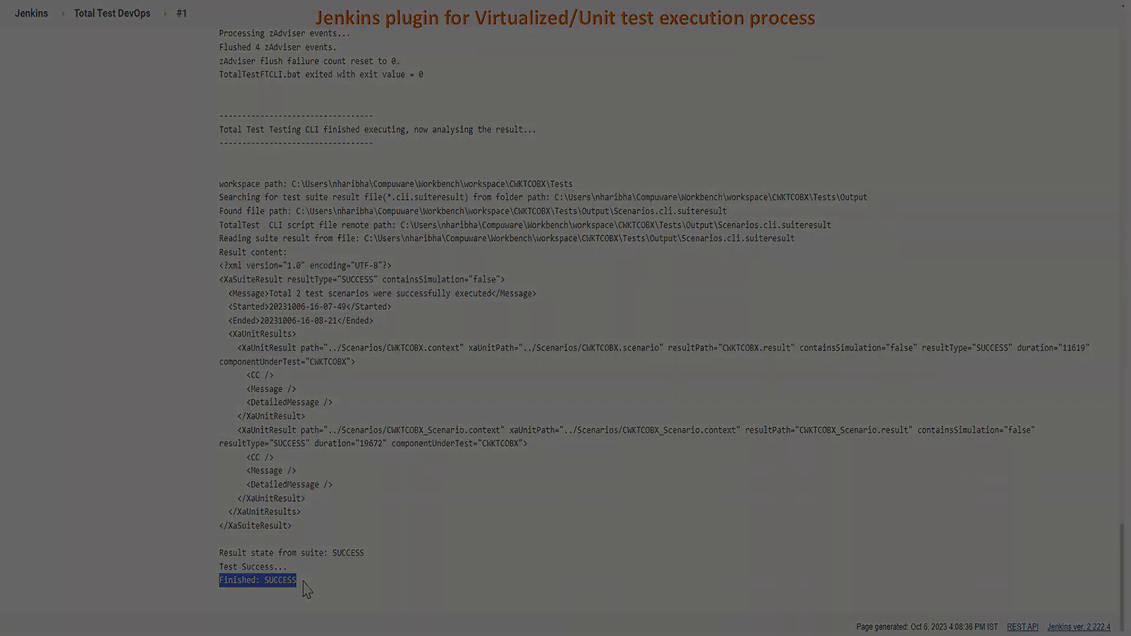